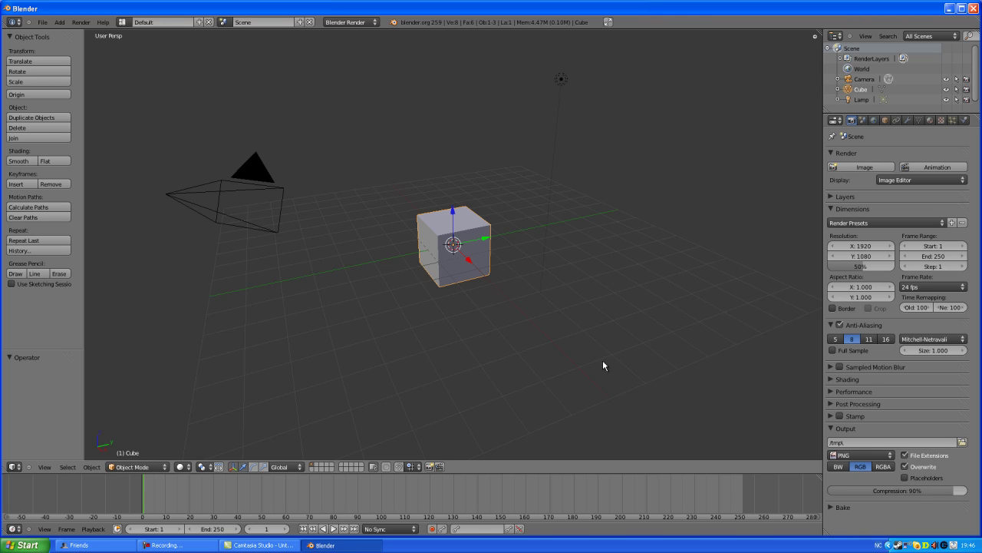
# - Delete the default cube and add a plane mesh at the scene origin
pyautogui.press('x')
pyautogui.click(603, 360)
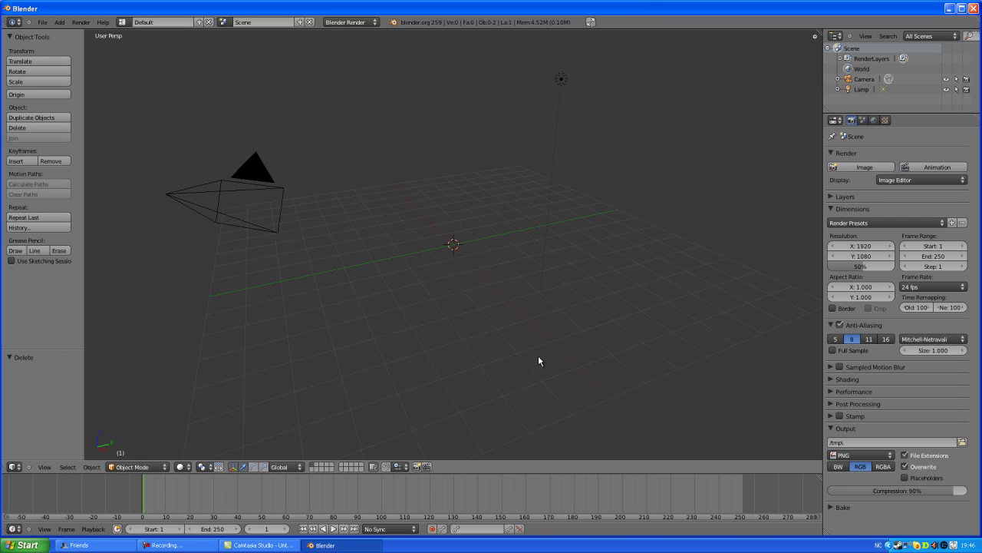
pyautogui.hotkey('shift', 'a')
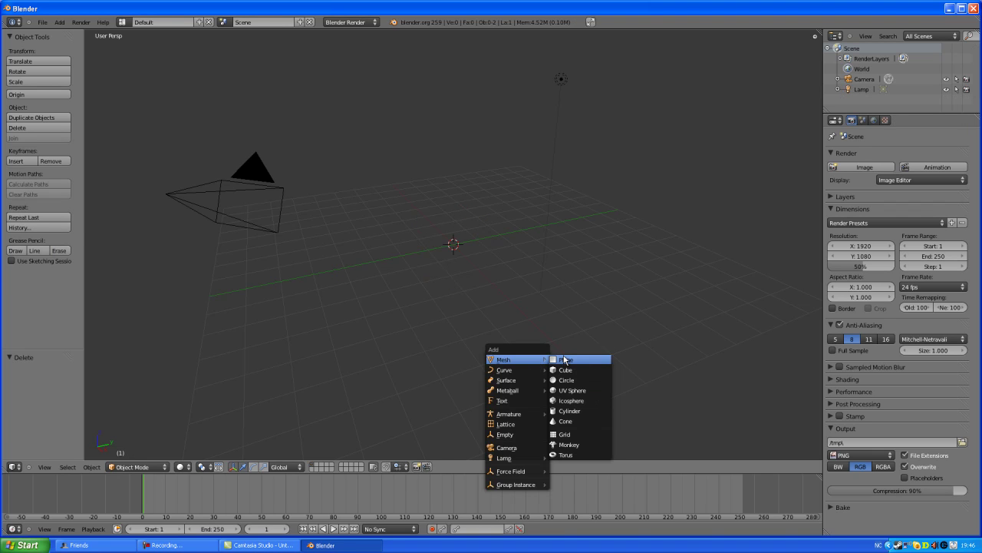
pyautogui.click(566, 359)
pyautogui.moveTo(548, 361); pyautogui.dragTo(397, 450, button='middle')
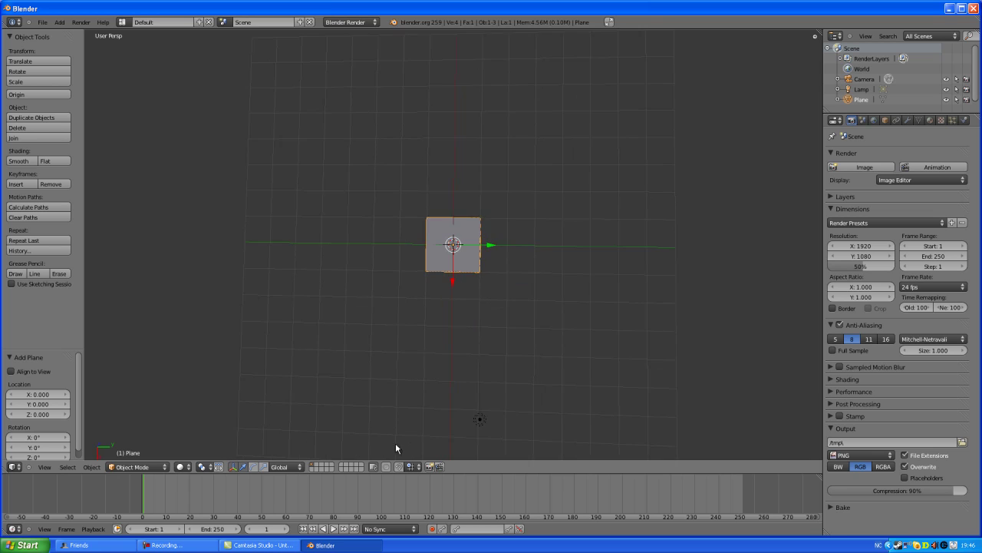
pyautogui.scroll(5, 422, 414)
pyautogui.moveTo(422, 417); pyautogui.dragTo(437, 308, button='middle')
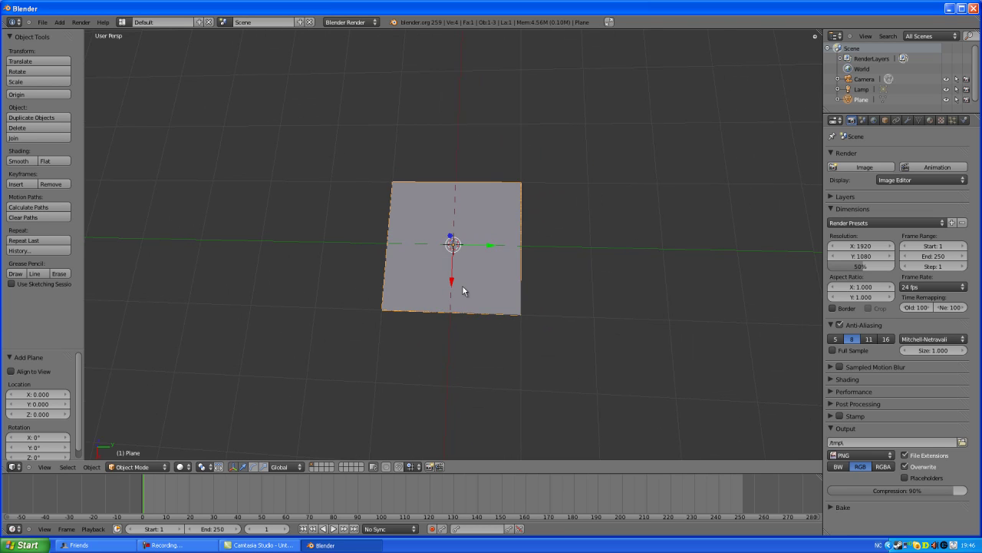
# - In Edit Mode, delete the plane's top-edge vertices and select the remaining bottom edge
pyautogui.press('Tab')
pyautogui.rightClick(519, 186)
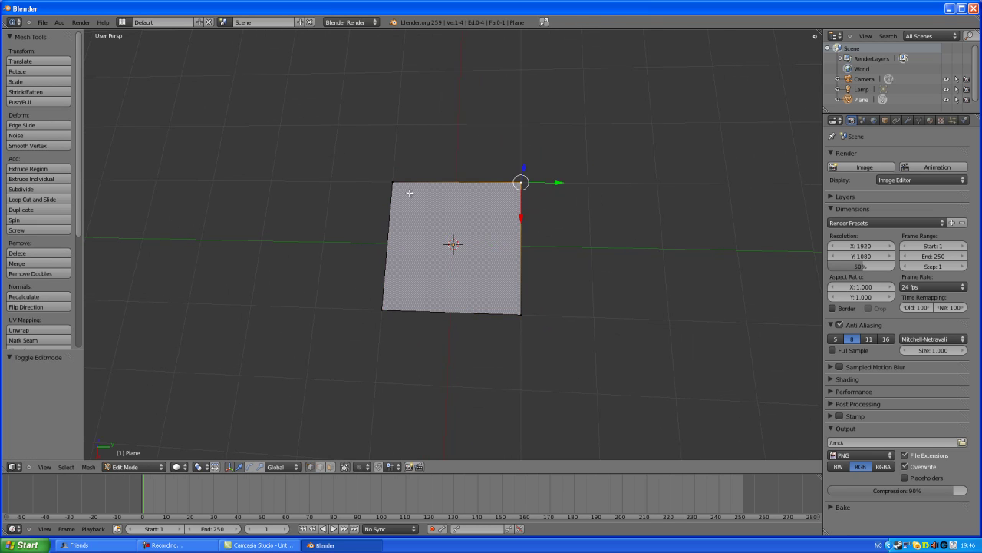
pyautogui.keyDown('shift'); pyautogui.rightClick(402, 188); pyautogui.keyUp('shift')
pyautogui.press('x')
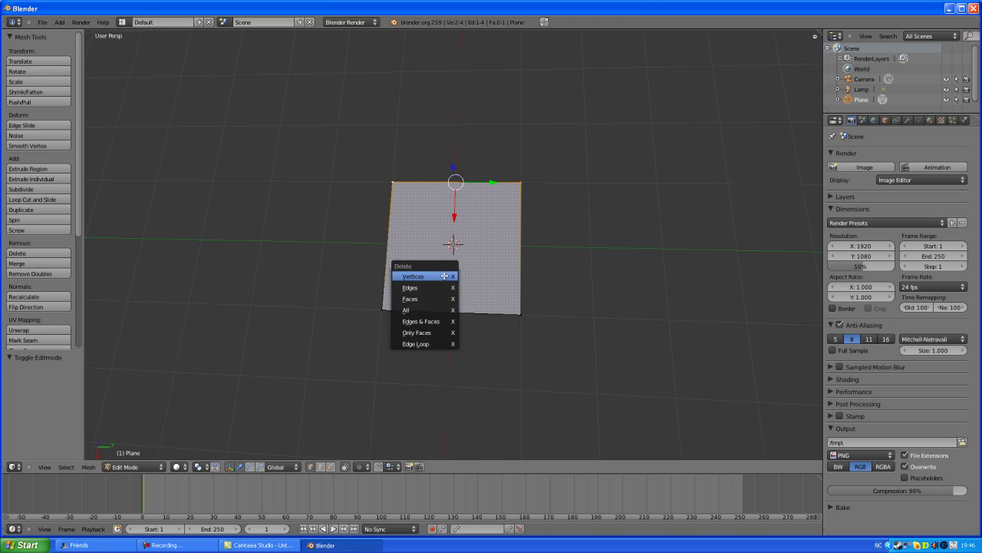
pyautogui.click(446, 275)
pyautogui.rightClick(518, 318)
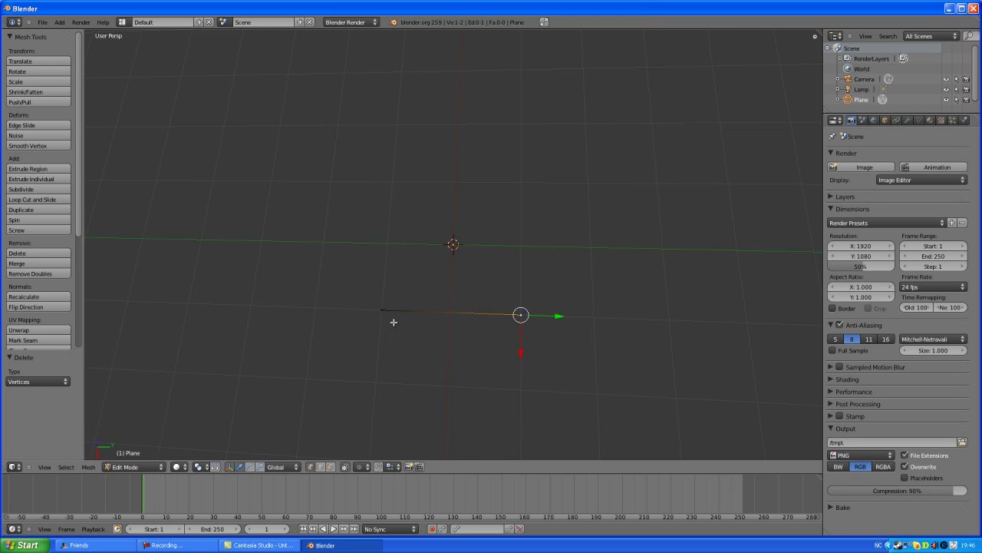
pyautogui.keyDown('shift'); pyautogui.rightClick(381, 309); pyautogui.keyUp('shift')
pyautogui.moveTo(391, 333); pyautogui.dragTo(496, 213, button='middle')
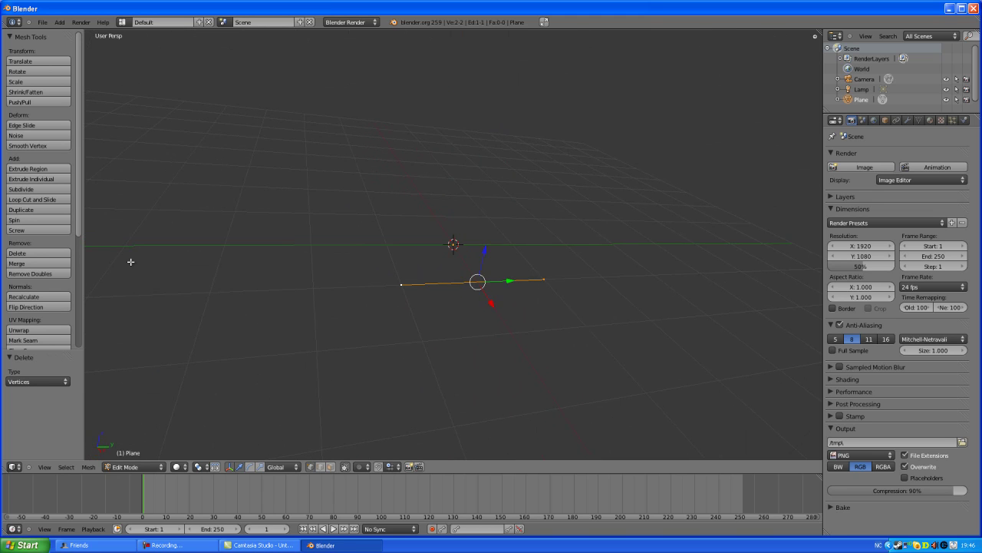
# - Subdivide the remaining edge with 10 cuts into a 122-vertex line
pyautogui.click(34, 189)
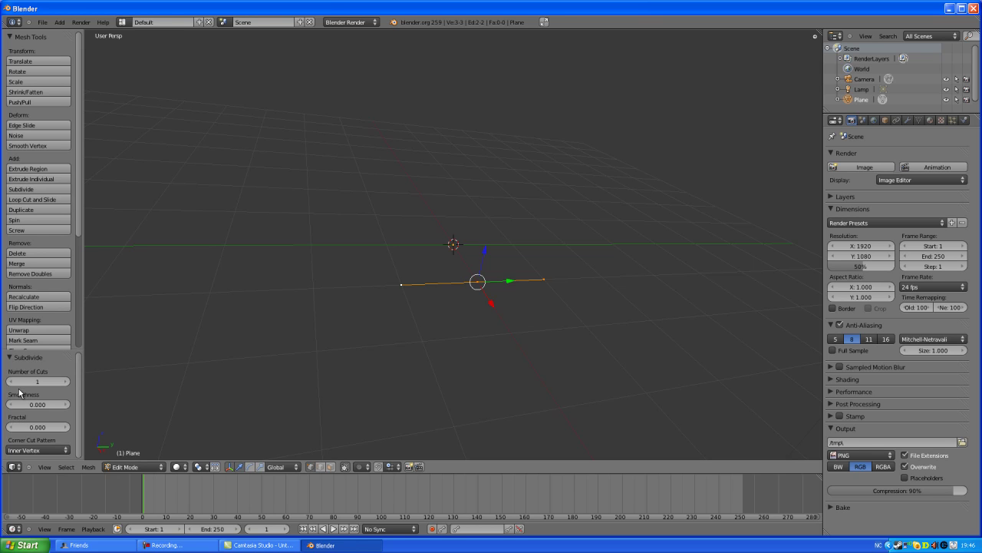
pyautogui.click(37, 382)
pyautogui.write('10')
pyautogui.press('Return')
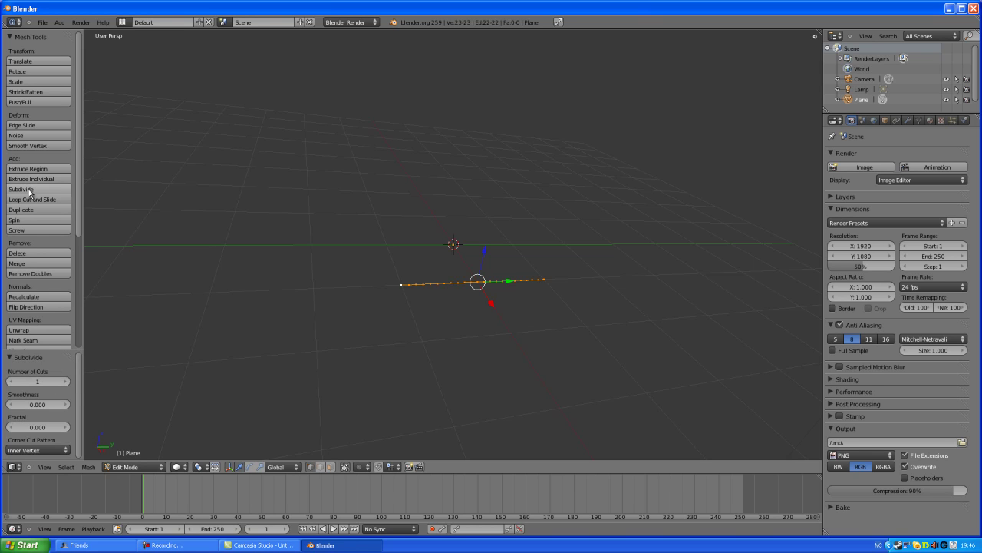
pyautogui.moveTo(37, 382); pyautogui.dragTo(82, 381)
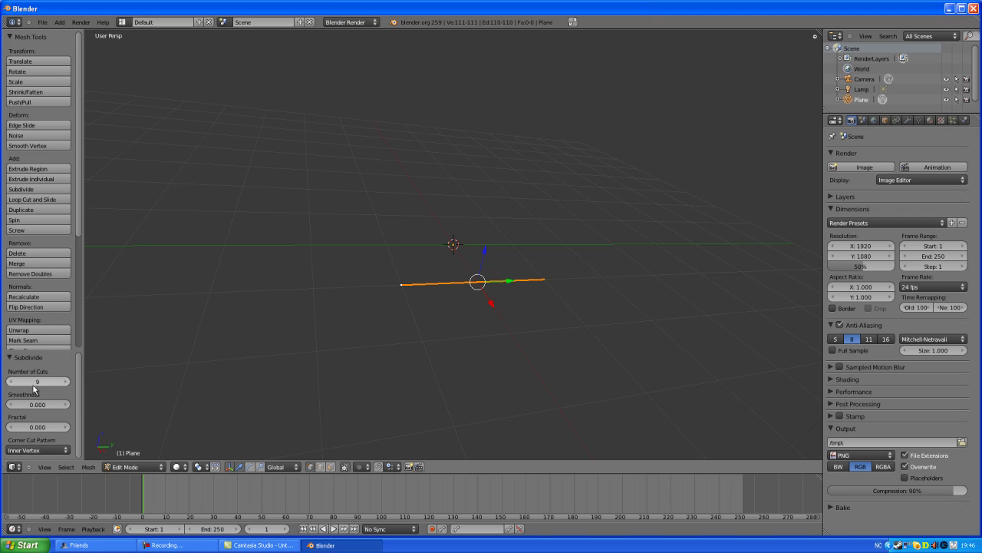
pyautogui.click(65, 381)
pyautogui.moveTo(503, 340); pyautogui.dragTo(437, 326, button='middle')
pyautogui.scroll(3, 437, 326)
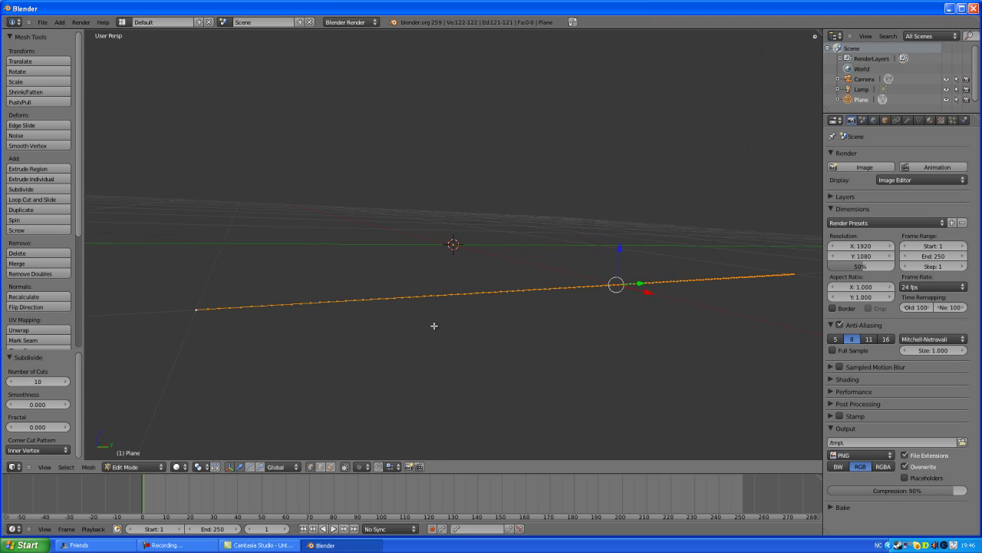
pyautogui.scroll(-2, 487, 334)
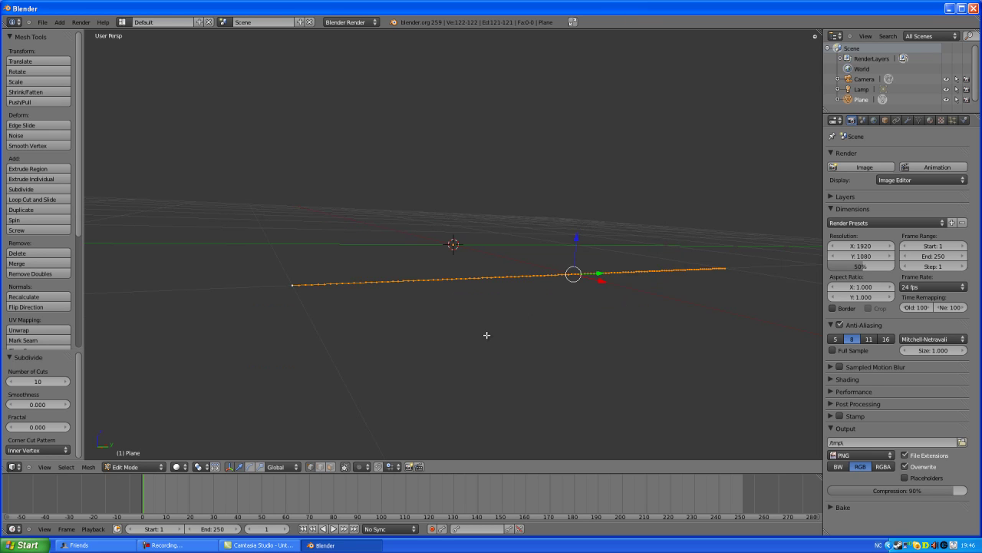
pyautogui.moveTo(598, 321); pyautogui.dragTo(327, 315, button='middle')
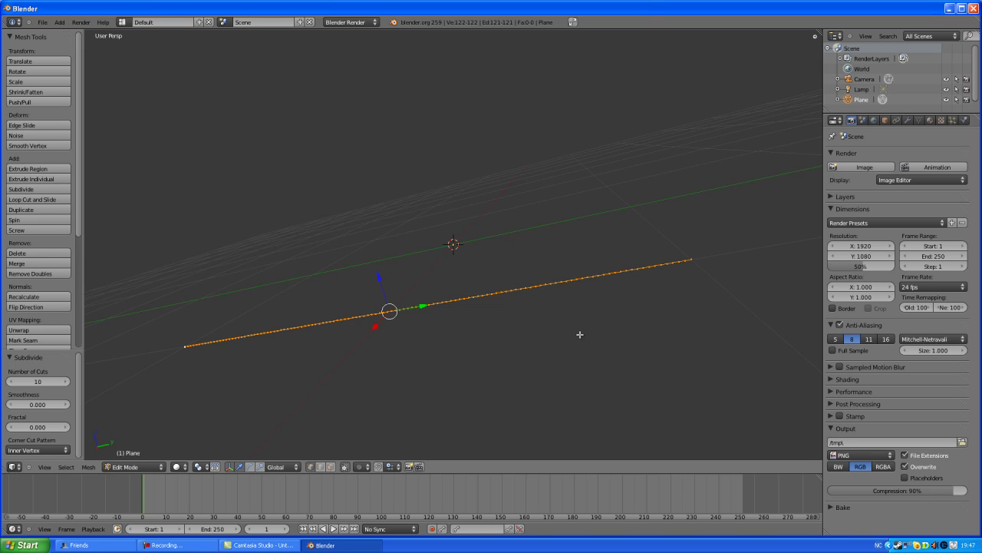
# - Separate the line's right-end vertex into its own object, Plane.001
pyautogui.rightClick(692, 260)
pyautogui.moveTo(691, 309); pyautogui.dragTo(604, 298, button='middle')
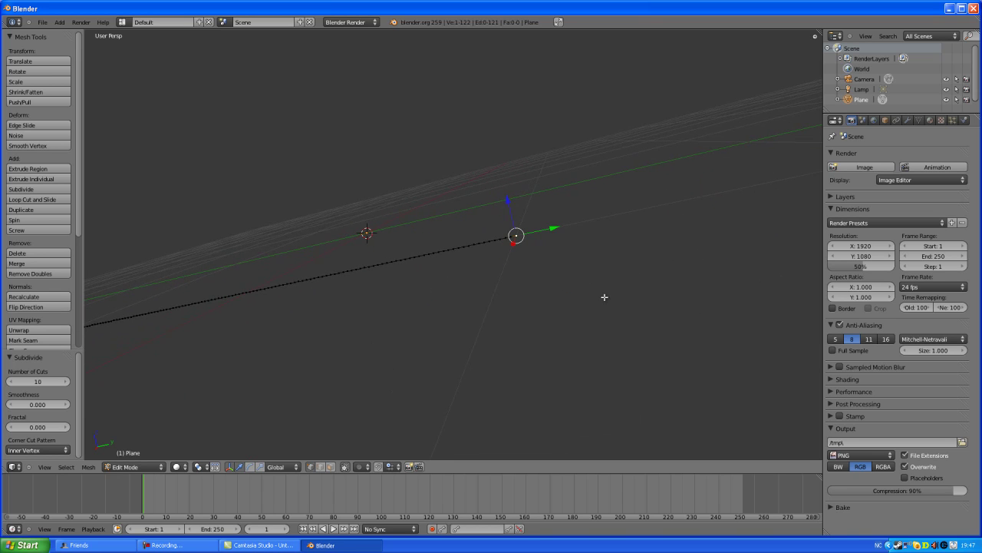
pyautogui.press('p')
pyautogui.click(587, 294)
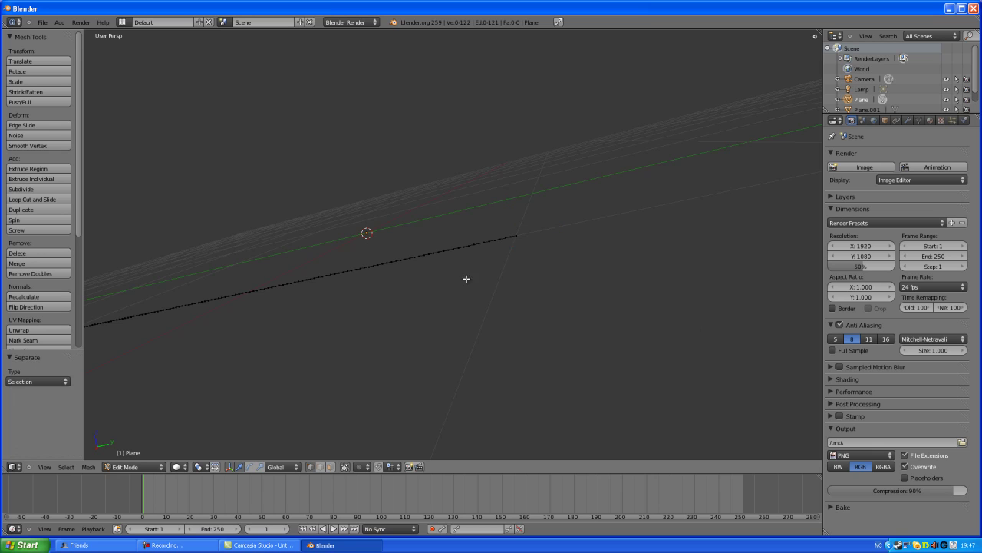
pyautogui.moveTo(596, 271); pyautogui.dragTo(607, 285, button='middle')
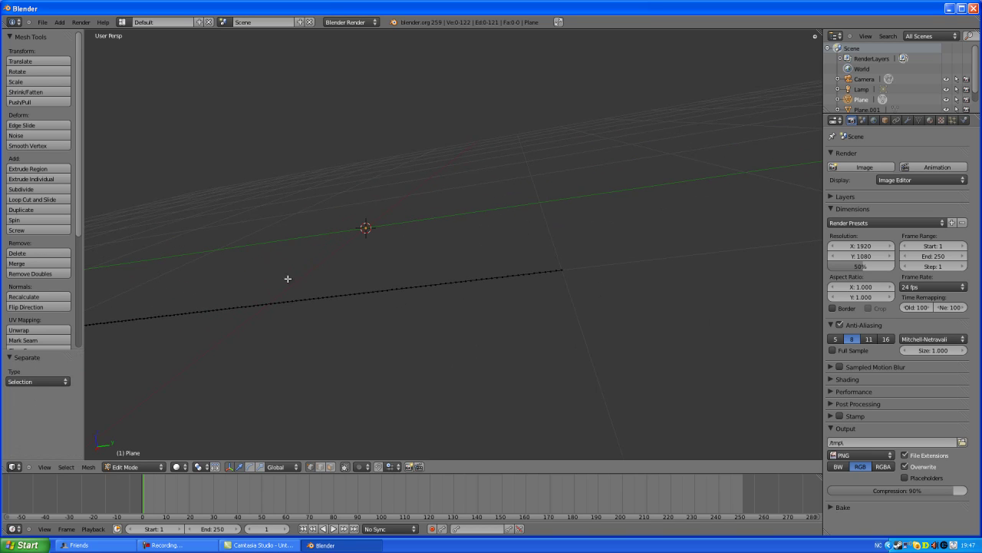
# - Return to Object Mode and select the Plane line object
pyautogui.press('Tab')
pyautogui.moveTo(568, 282); pyautogui.dragTo(579, 277, button='middle')
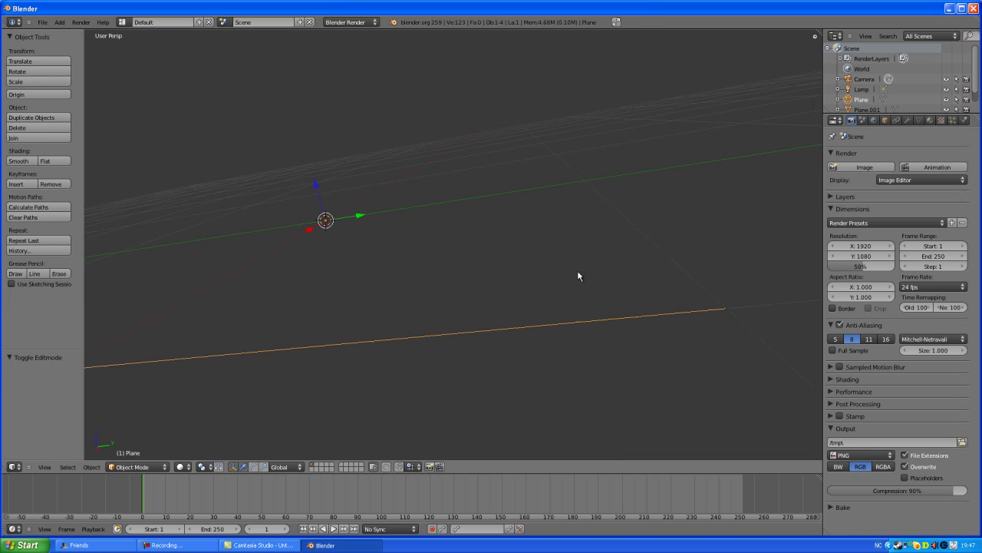
pyautogui.rightClick(729, 309)
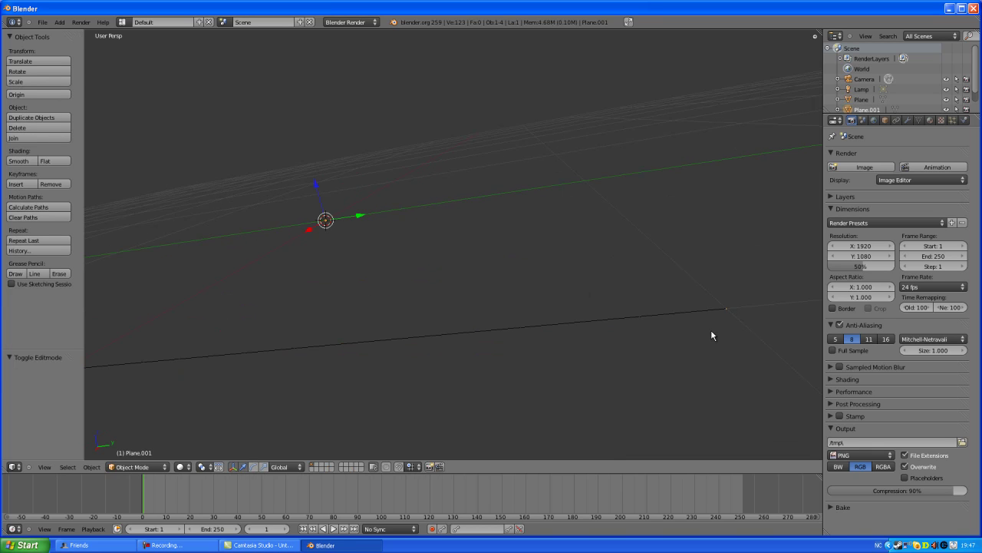
pyautogui.rightClick(728, 310)
pyautogui.rightClick(728, 310)
pyautogui.rightClick(660, 314)
# - Select all of the line's vertices in Edit Mode and slide them along X and Y
pyautogui.press('Tab')
pyautogui.moveTo(667, 356); pyautogui.dragTo(641, 346, button='middle')
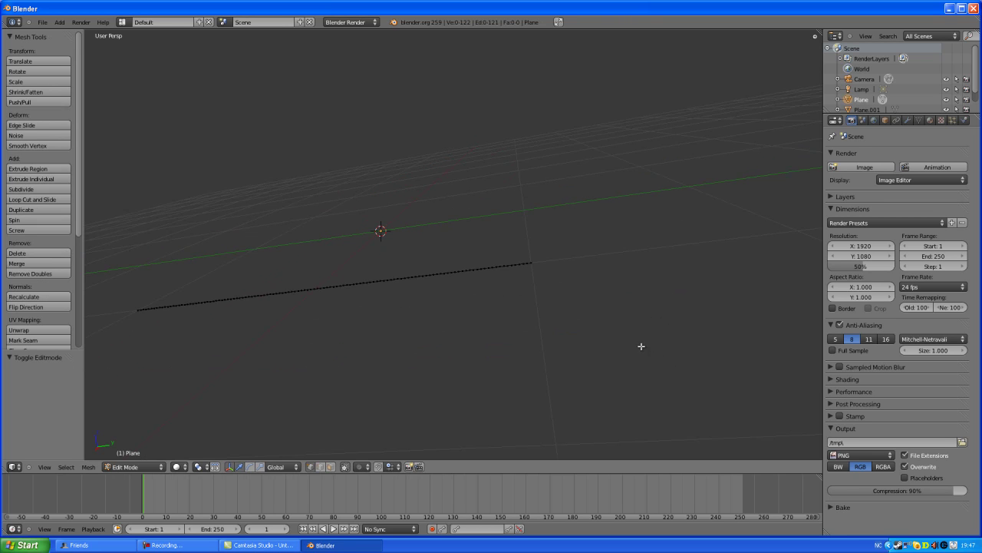
pyautogui.moveTo(360, 274); pyautogui.dragTo(410, 292, button='middle')
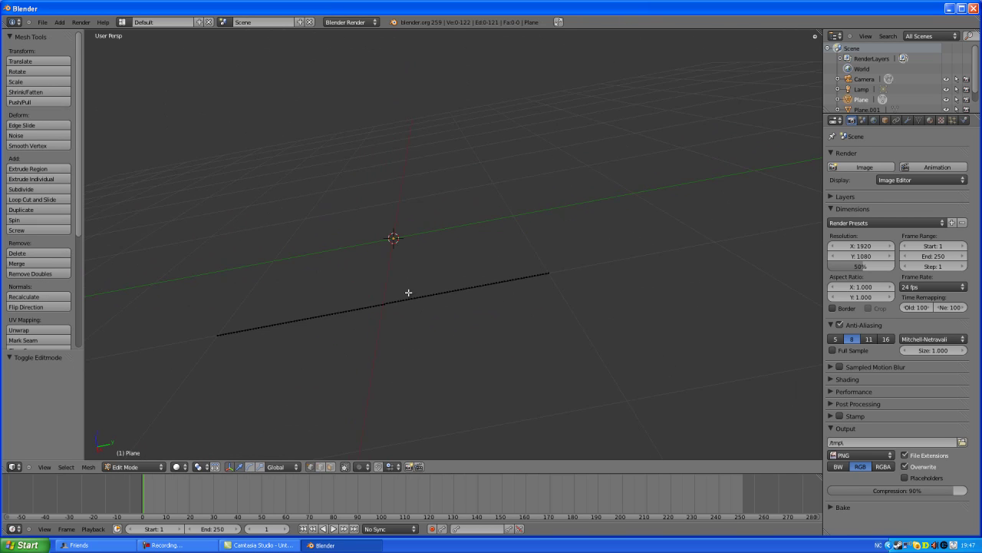
pyautogui.press('a')
pyautogui.moveTo(483, 344); pyautogui.dragTo(479, 413, button='middle')
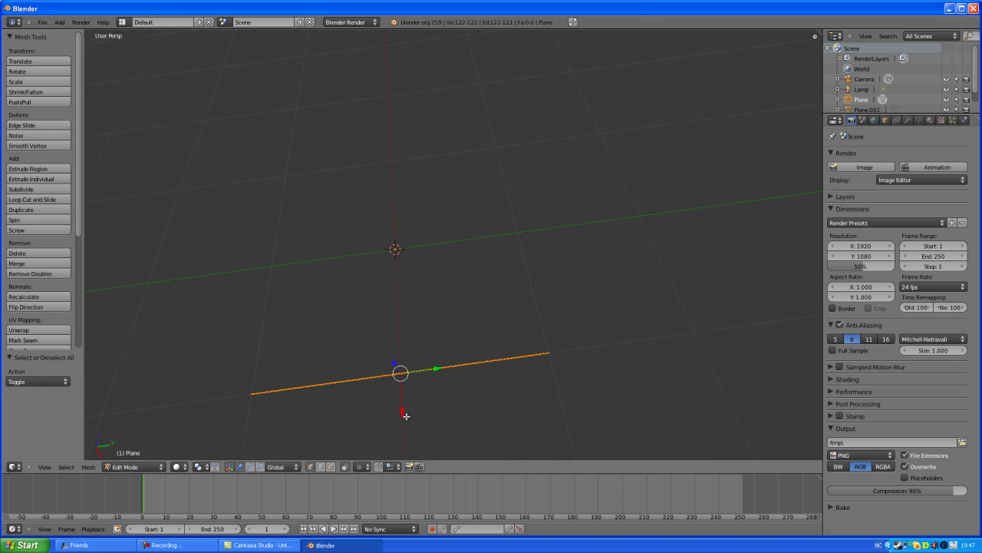
pyautogui.moveTo(406, 415); pyautogui.dragTo(392, 289)
pyautogui.moveTo(450, 238); pyautogui.dragTo(307, 252)
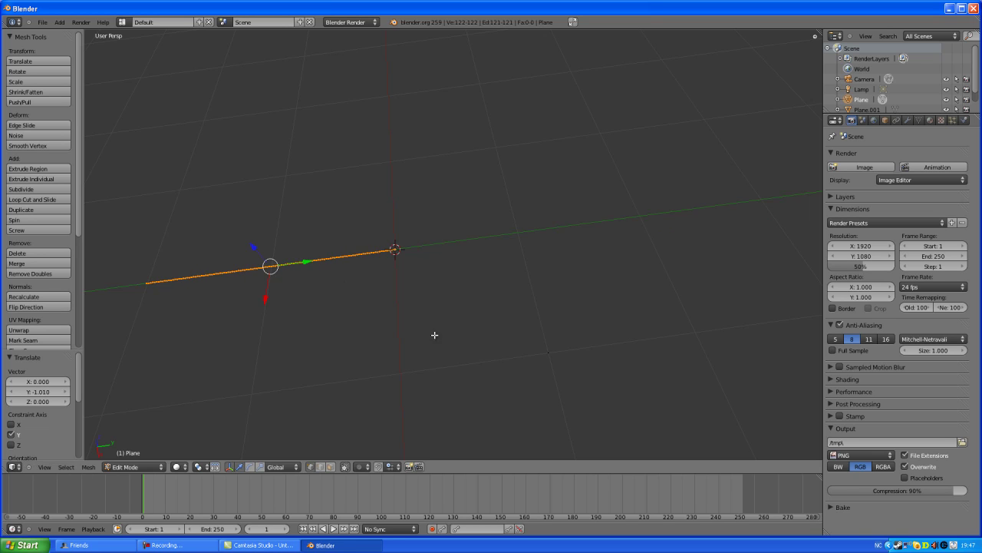
pyautogui.scroll(1, 465, 314)
pyautogui.keyDown('shift'); pyautogui.moveTo(465, 314); pyautogui.dragTo(419, 318, button='middle'); pyautogui.keyUp('shift')
pyautogui.scroll(2, 310, 270)
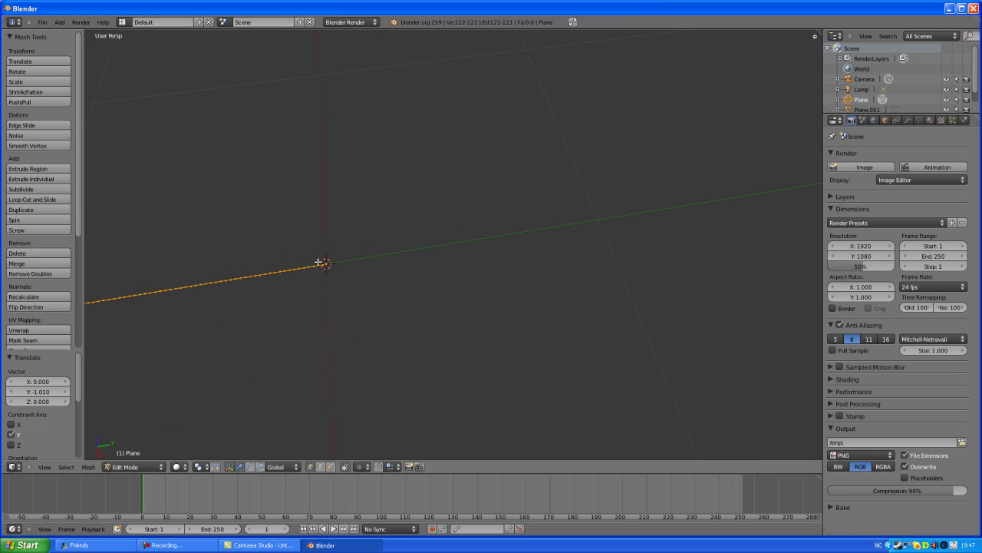
pyautogui.scroll(-3, 338, 292)
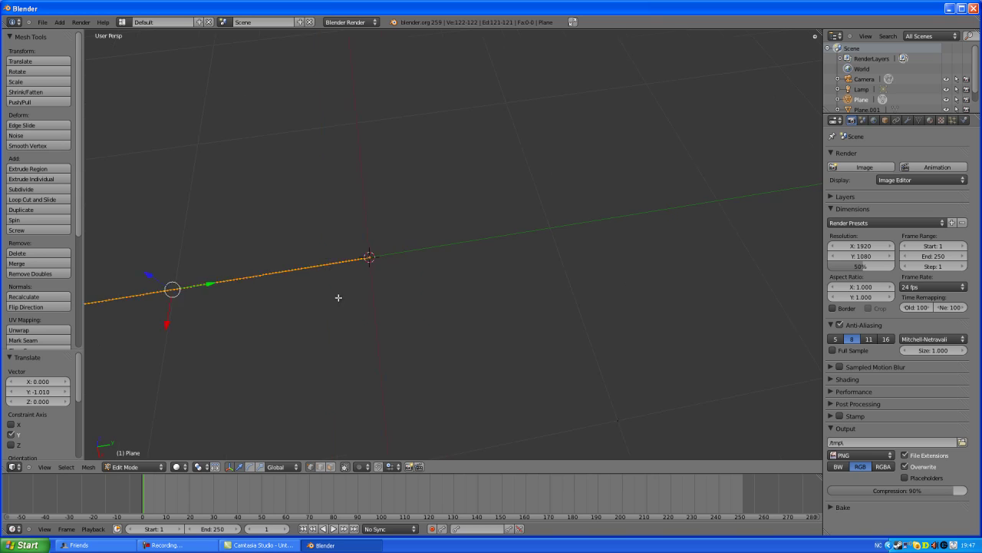
# - Move Plane.001's lone vertex -1.009 along X, then return to Object Mode
pyautogui.press('Tab')
pyautogui.rightClick(522, 318)
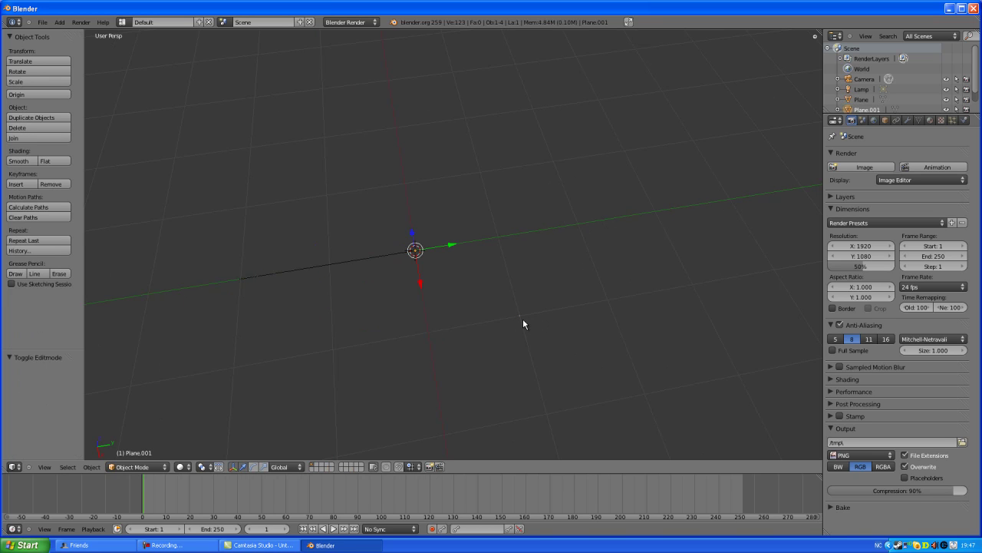
pyautogui.press('Tab')
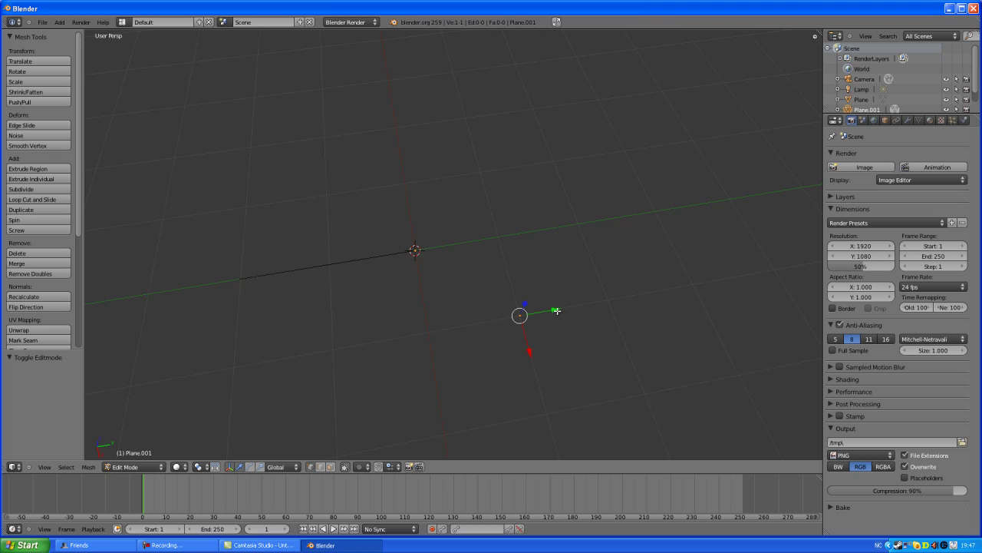
pyautogui.moveTo(557, 311); pyautogui.dragTo(458, 330)
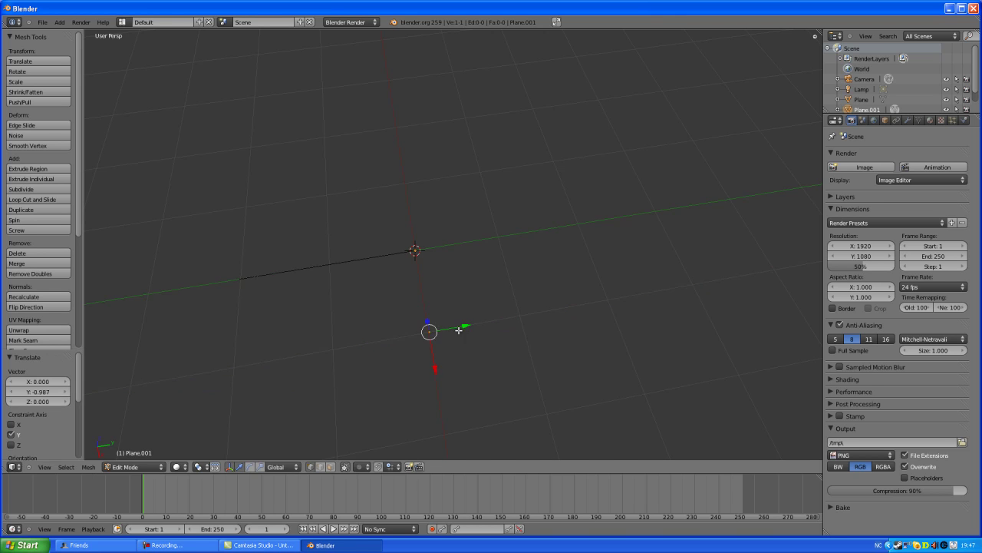
pyautogui.press('g')
pyautogui.press('x')
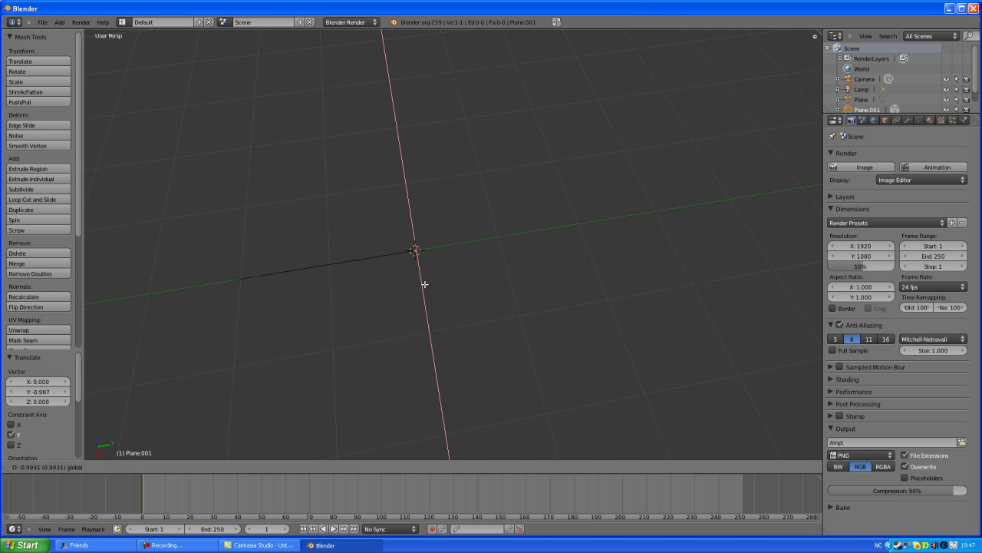
pyautogui.click(421, 286)
pyautogui.keyDown('shift'); pyautogui.moveTo(392, 292); pyautogui.dragTo(353, 300, button='middle'); pyautogui.keyUp('shift')
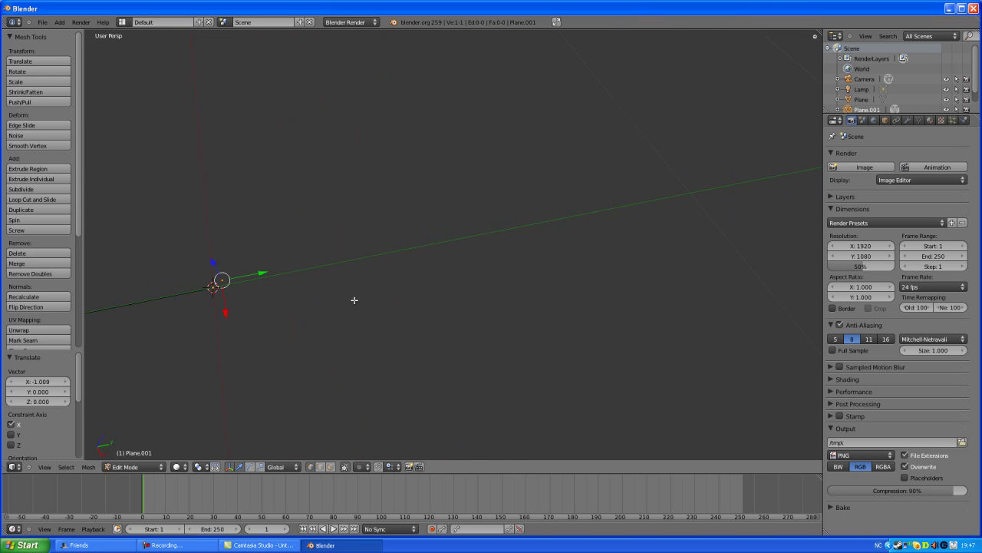
pyautogui.press('KP_4')
pyautogui.moveTo(276, 293); pyautogui.dragTo(410, 292, button='middle')
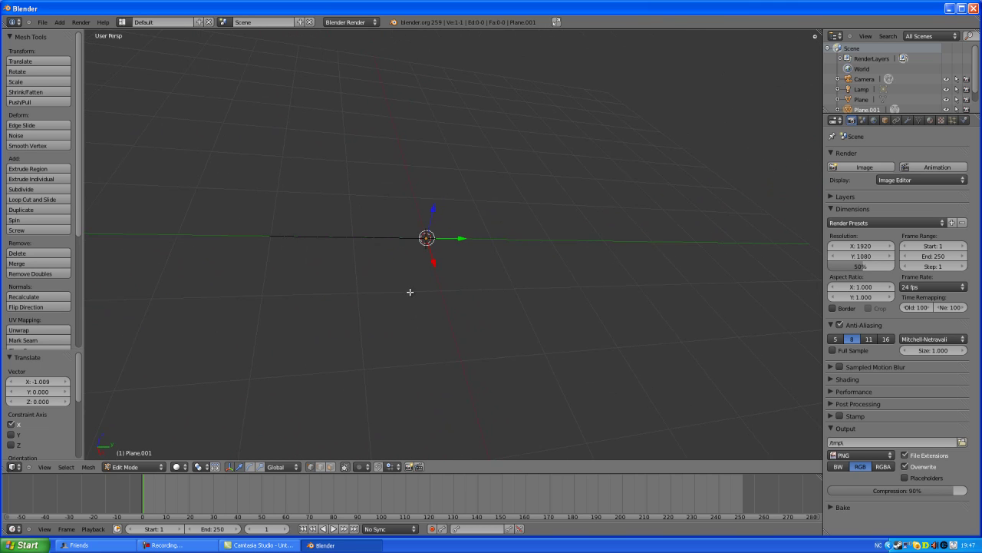
pyautogui.press('Tab')
# - Select the Plane line and enter Edit Mode, cancelling a scale to keep its size
pyautogui.rightClick(369, 236)
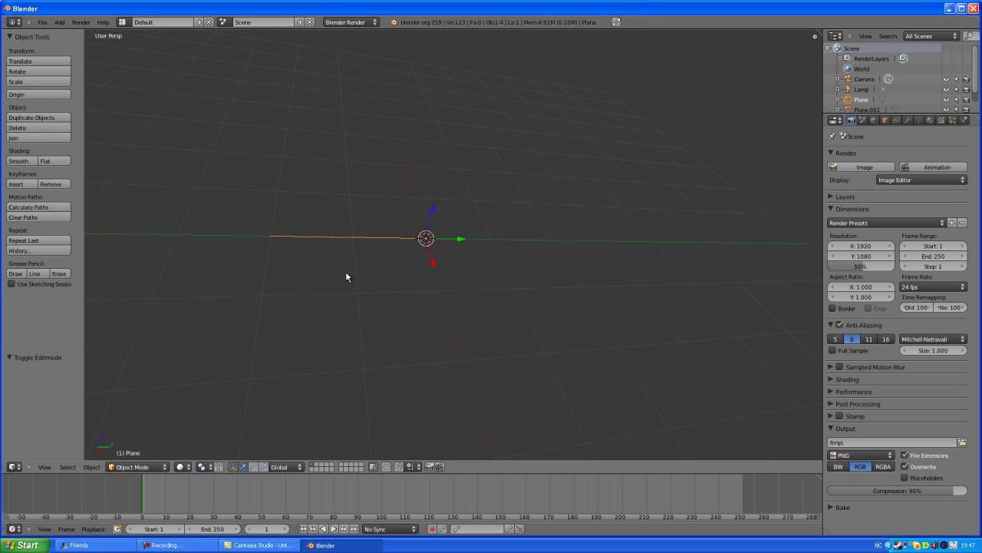
pyautogui.press('Tab')
pyautogui.keyDown('shift'); pyautogui.moveTo(361, 300); pyautogui.dragTo(519, 308, button='middle'); pyautogui.keyUp('shift')
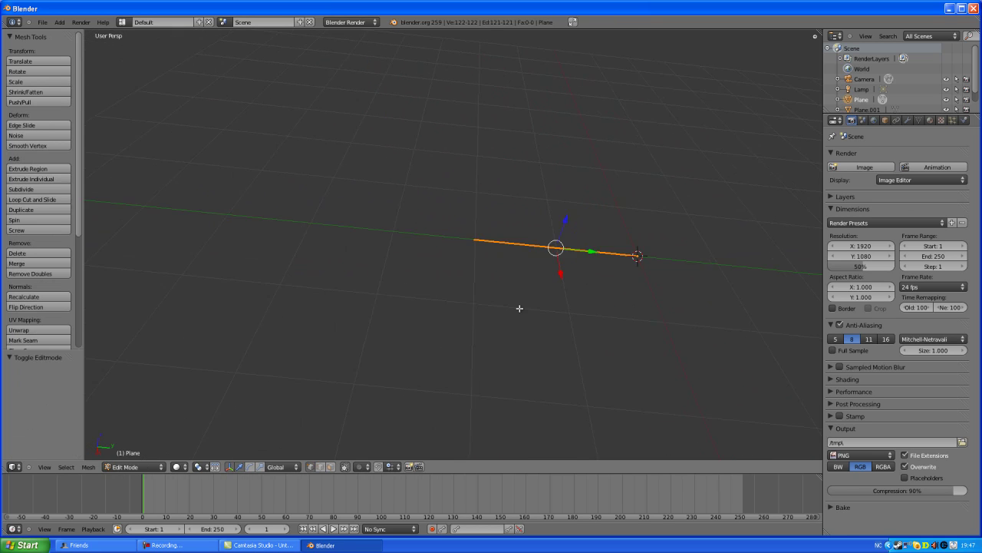
pyautogui.scroll(3, 519, 307)
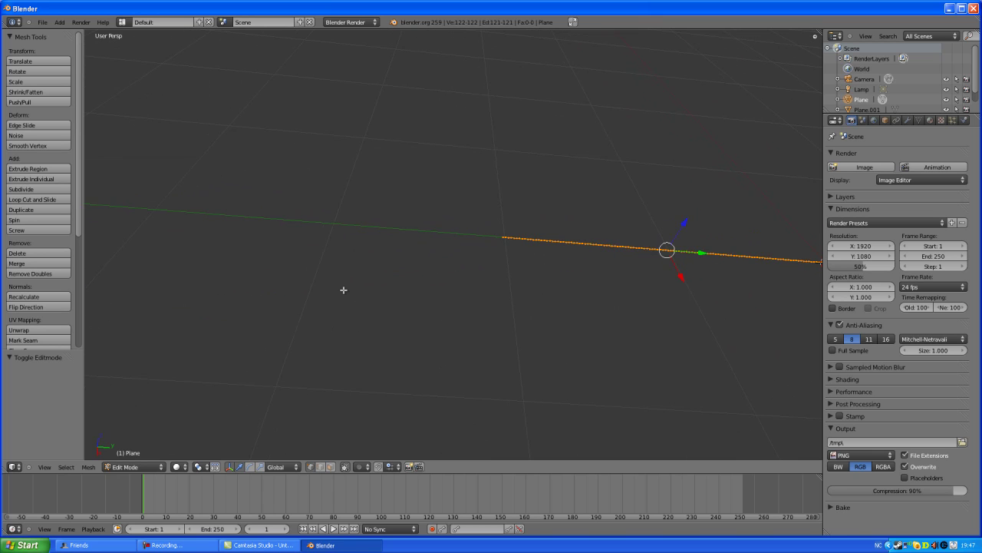
pyautogui.scroll(-6, 548, 346)
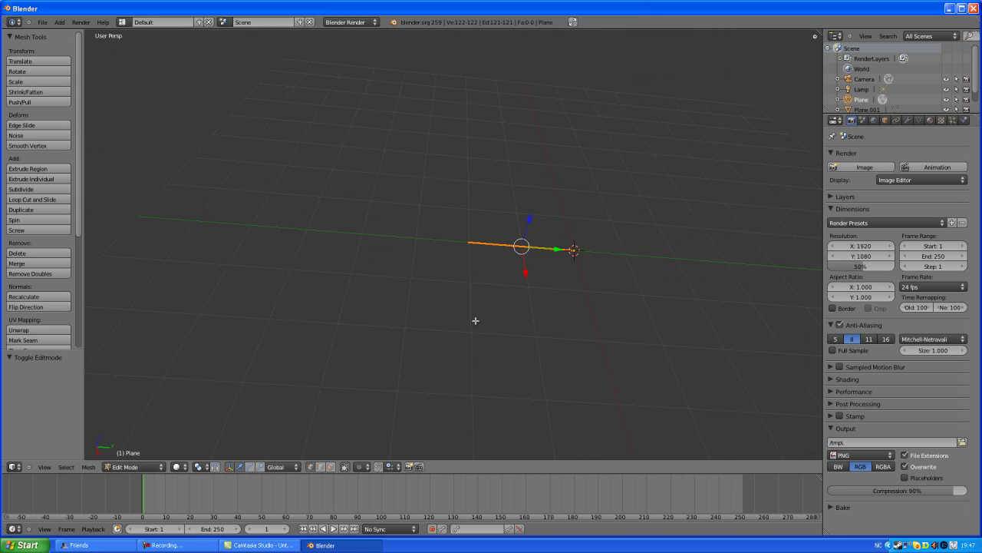
pyautogui.press('s')
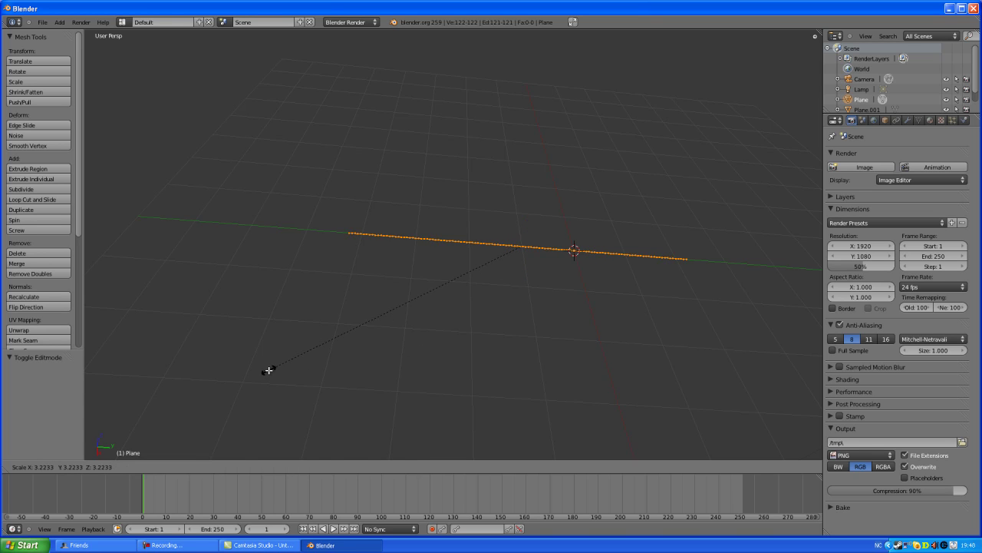
pyautogui.press('Escape')
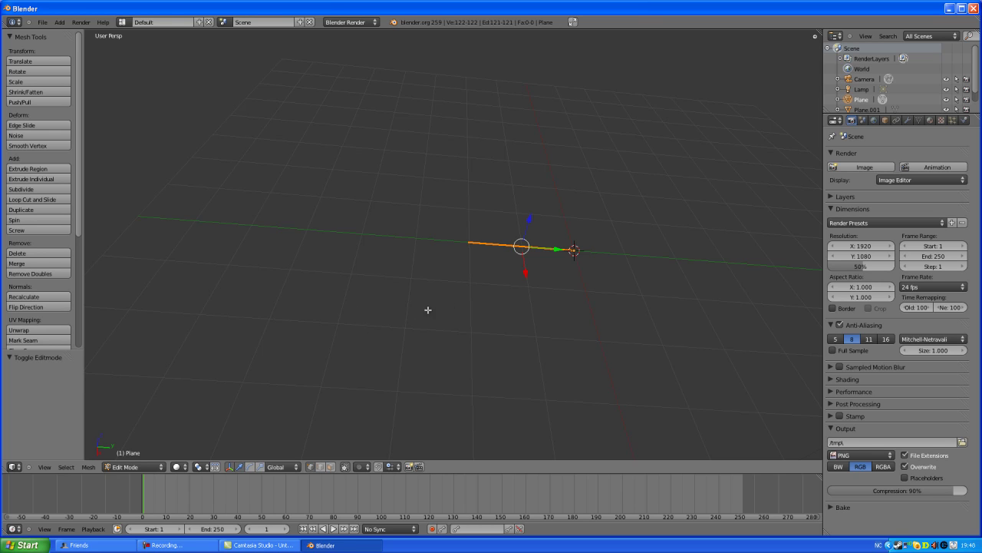
# - Duplicate the line and place the copy along Y beside the original
pyautogui.hotkey('shift', 'd')
pyautogui.press('Escape')
pyautogui.press('g')
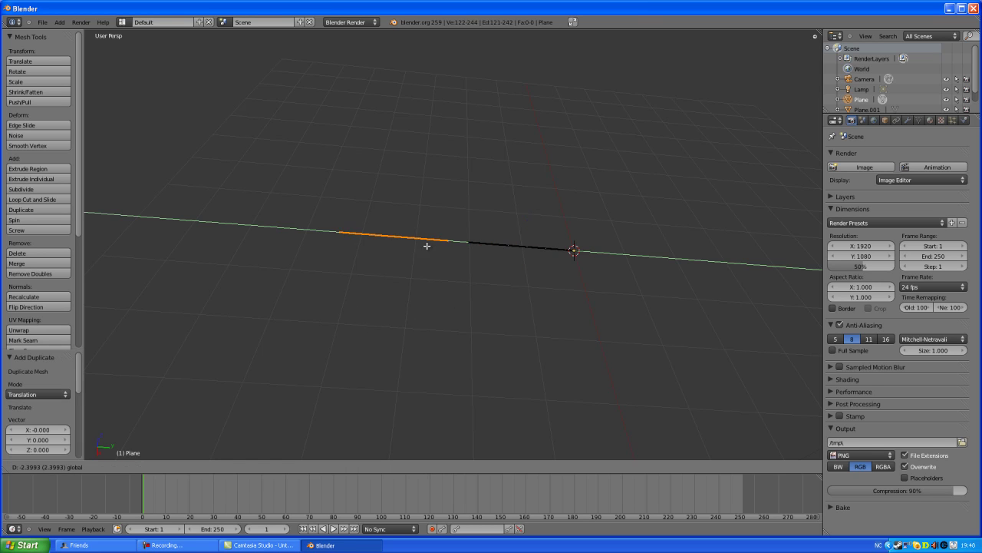
pyautogui.click(456, 254)
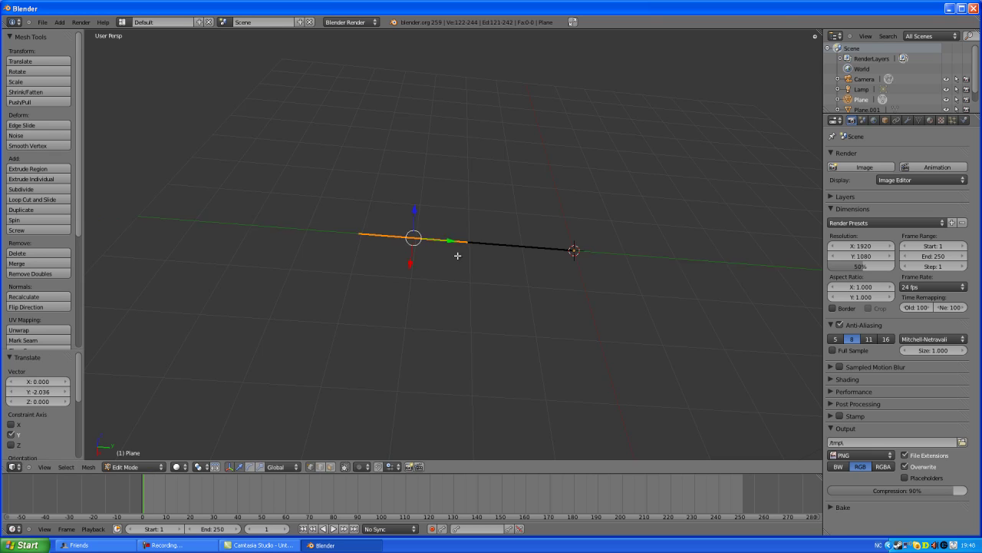
pyautogui.scroll(5, 456, 254)
pyautogui.moveTo(252, 214); pyautogui.dragTo(261, 213)
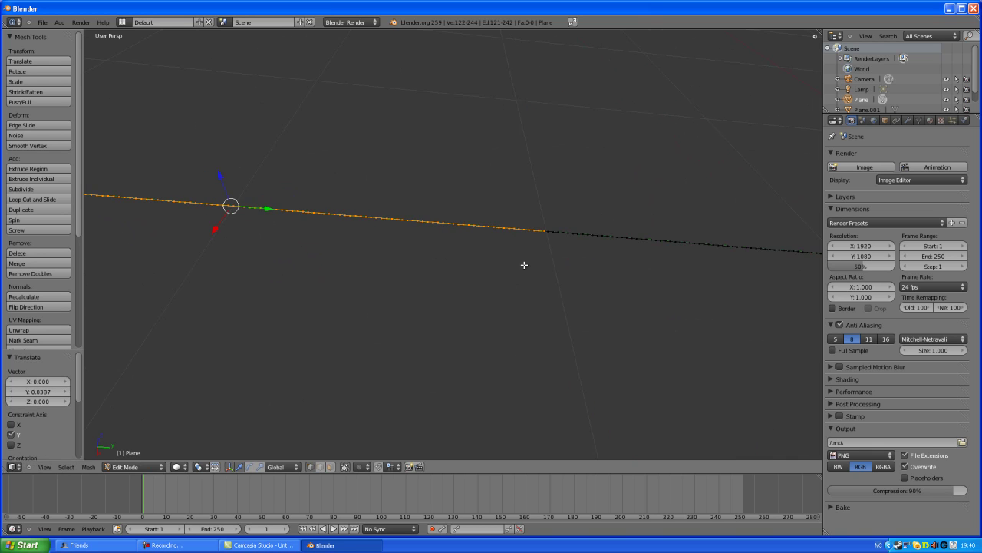
pyautogui.moveTo(525, 266)
pyautogui.mouseDown(button='middle')
pyautogui.moveTo(538, 263)
pyautogui.moveTo(522, 266)
pyautogui.mouseUp(button='middle')
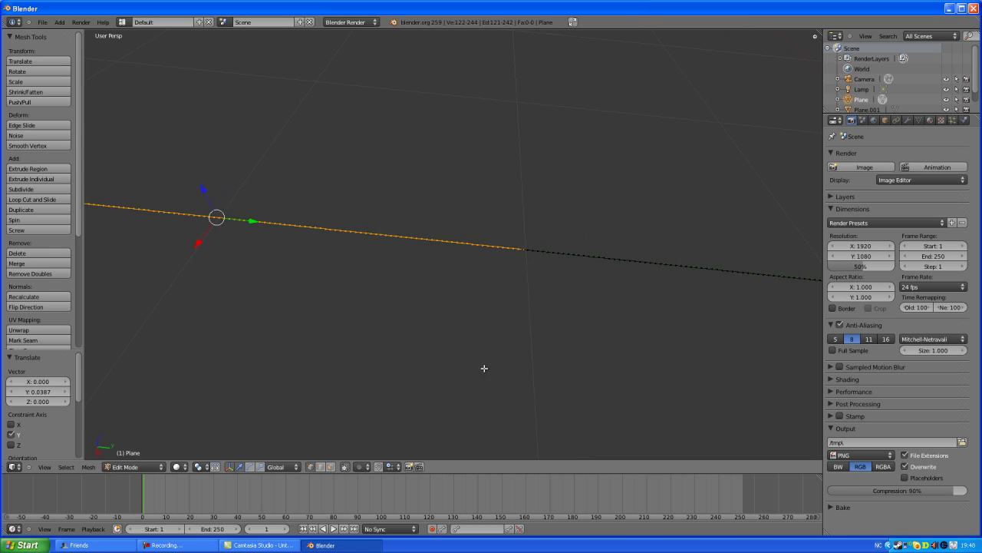
pyautogui.moveTo(485, 366); pyautogui.dragTo(447, 283, button='middle')
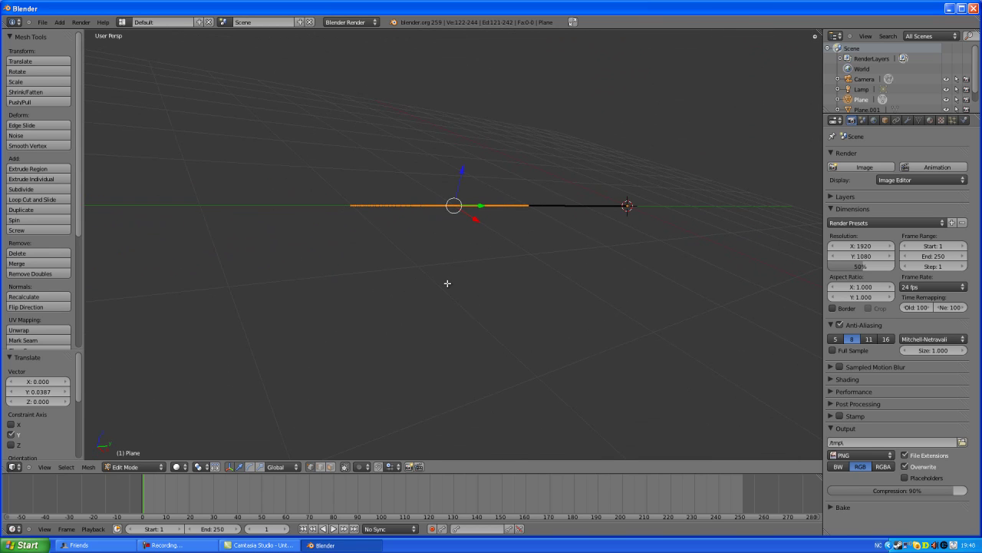
# - Duplicate the line again and shift the copy -1.982 along Y
pyautogui.hotkey('shift', 'd')
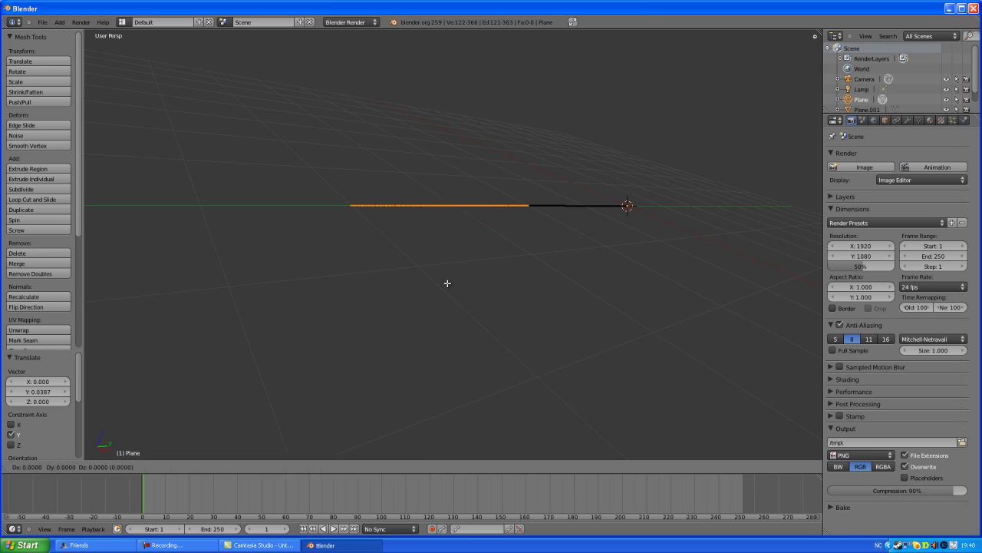
pyautogui.rightClick(448, 280)
pyautogui.press('g')
pyautogui.press('y')
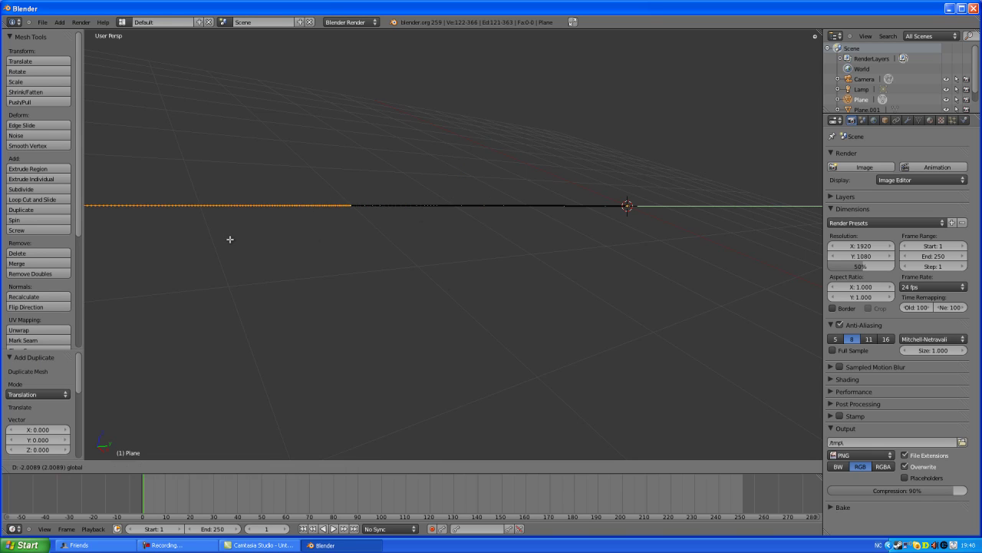
pyautogui.click(238, 231)
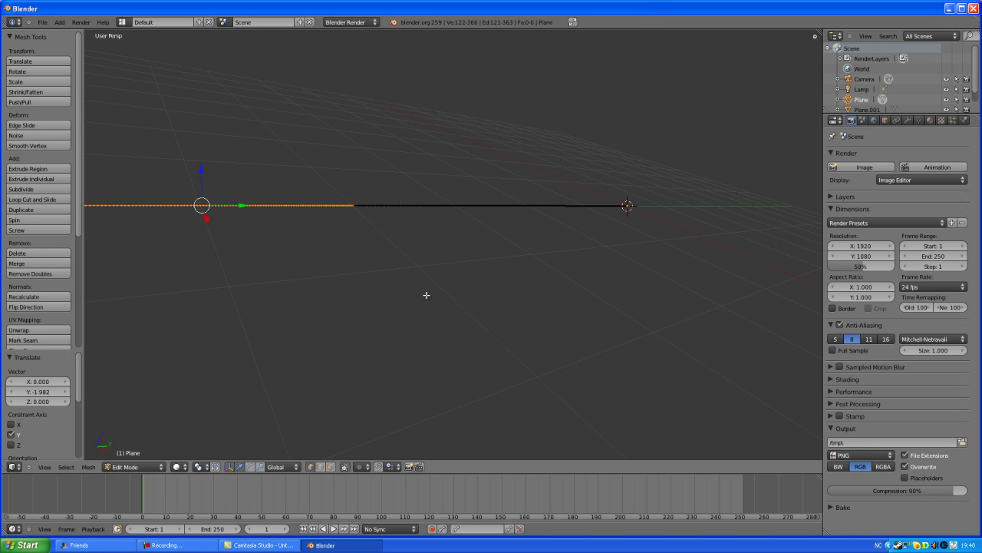
# - View the 366-vertex line through the camera, then return to perspective and Object Mode
pyautogui.press('KP_0')
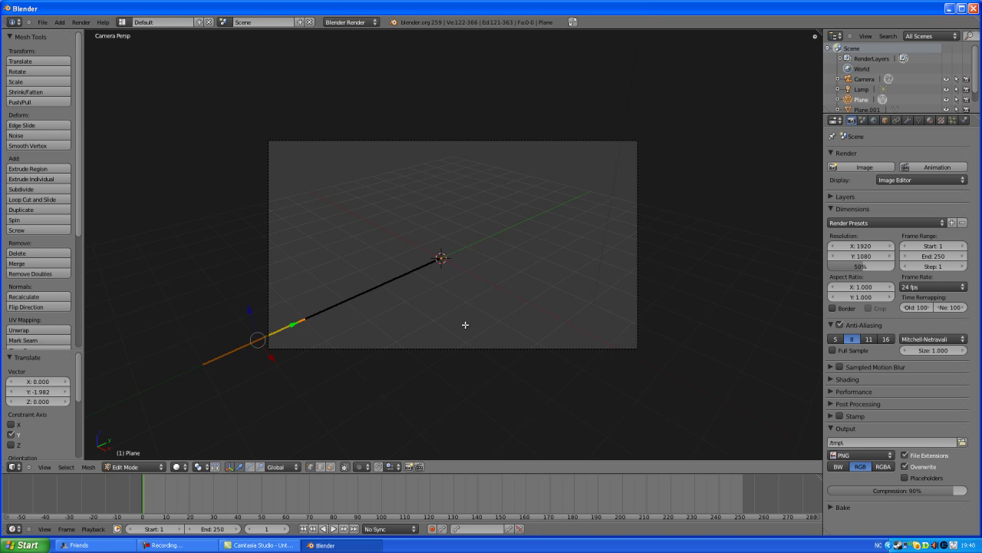
pyautogui.press('KP_3')
pyautogui.moveTo(465, 325); pyautogui.dragTo(439, 338, button='middle')
pyautogui.press('Tab')
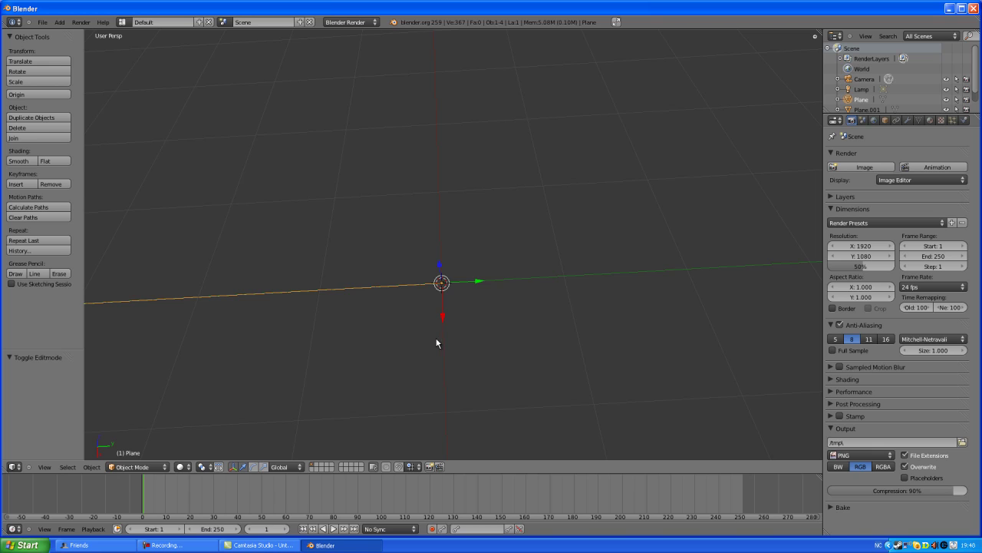
# - Add a new plane, Plane.002, offset 0.125 along Y
pyautogui.hotkey('shift', 'a')
pyautogui.moveTo(433, 343)
pyautogui.click(478, 337)
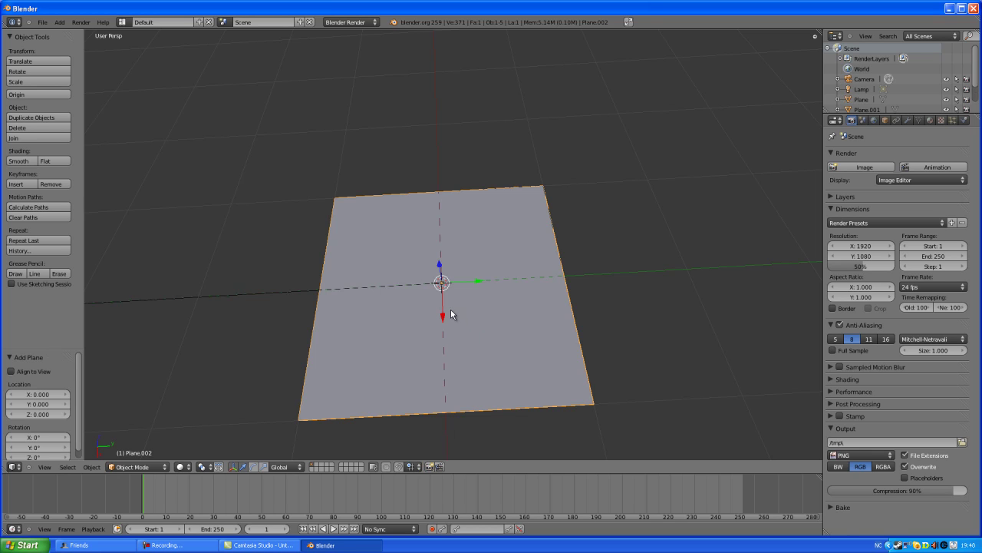
pyautogui.moveTo(477, 284); pyautogui.dragTo(492, 272)
pyautogui.moveTo(476, 336); pyautogui.dragTo(471, 291, button='middle')
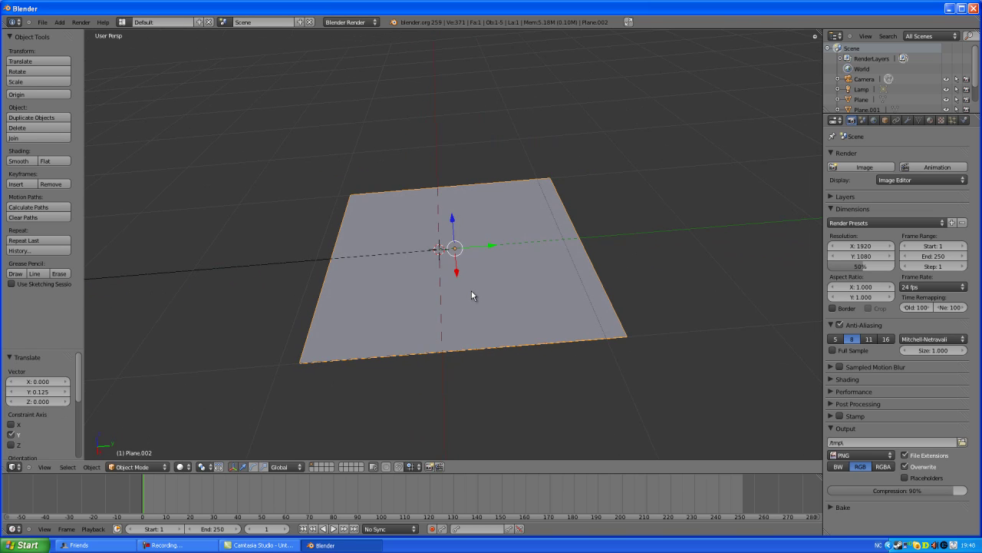
# - Rotate Plane.002 90° about X so it stands upright
pyautogui.press('r')
pyautogui.press('x')
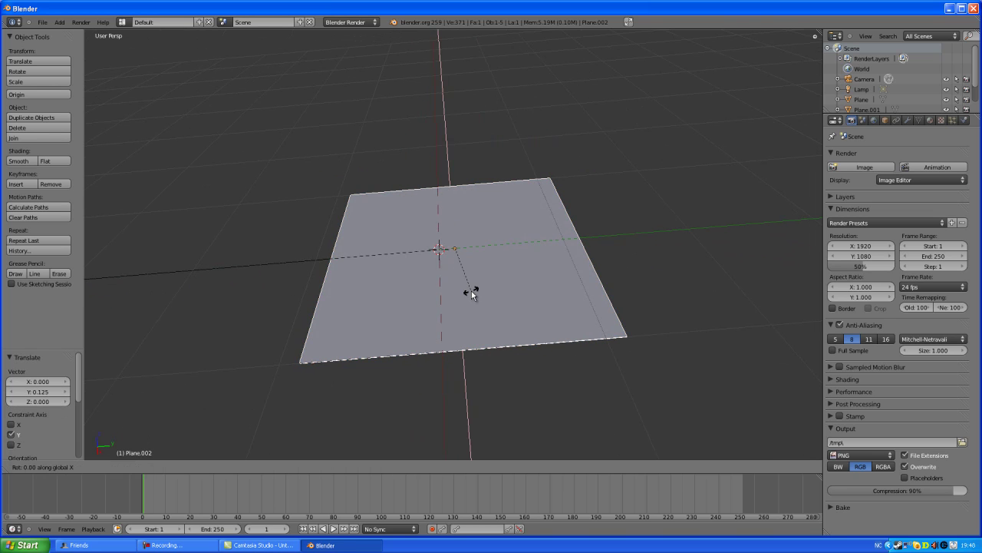
pyautogui.press('9')
pyautogui.press('0')
pyautogui.press('Return')
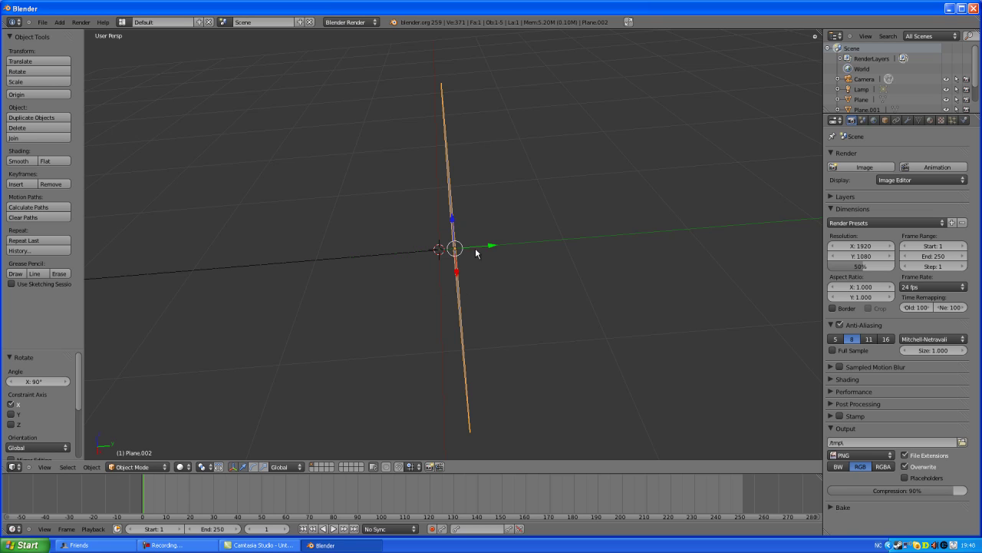
pyautogui.moveTo(476, 247); pyautogui.dragTo(454, 271, button='middle')
# - Add a 32-vertex circle and rotate it 90° about X
pyautogui.hotkey('shift', 'a')
pyautogui.moveTo(454, 274)
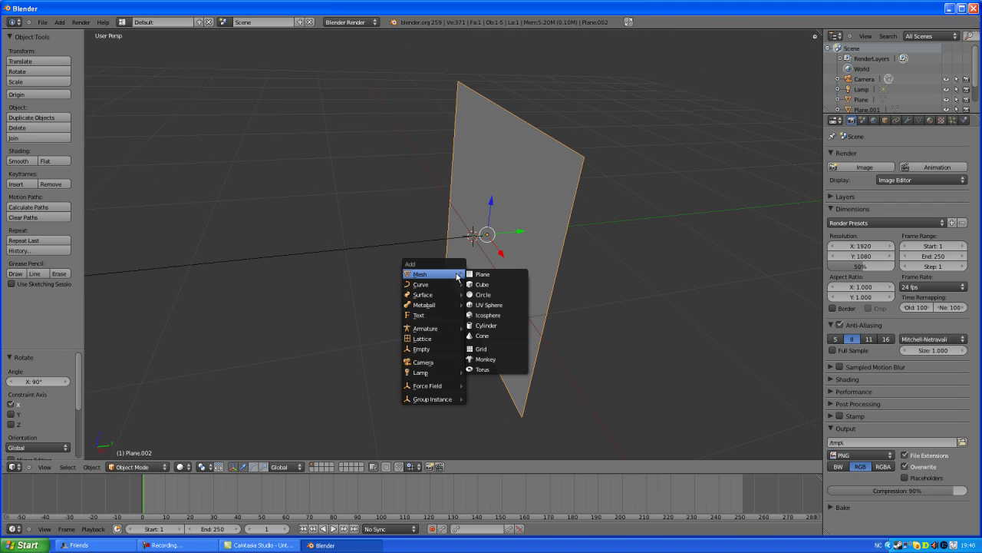
pyautogui.click(498, 298)
pyautogui.moveTo(483, 291); pyautogui.dragTo(517, 305, button='middle')
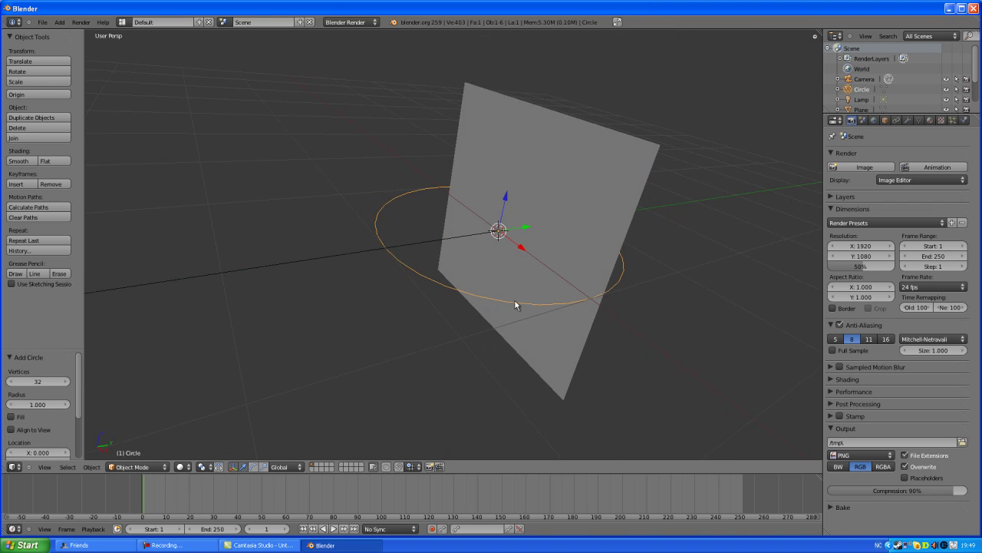
pyautogui.press('r')
pyautogui.press('x')
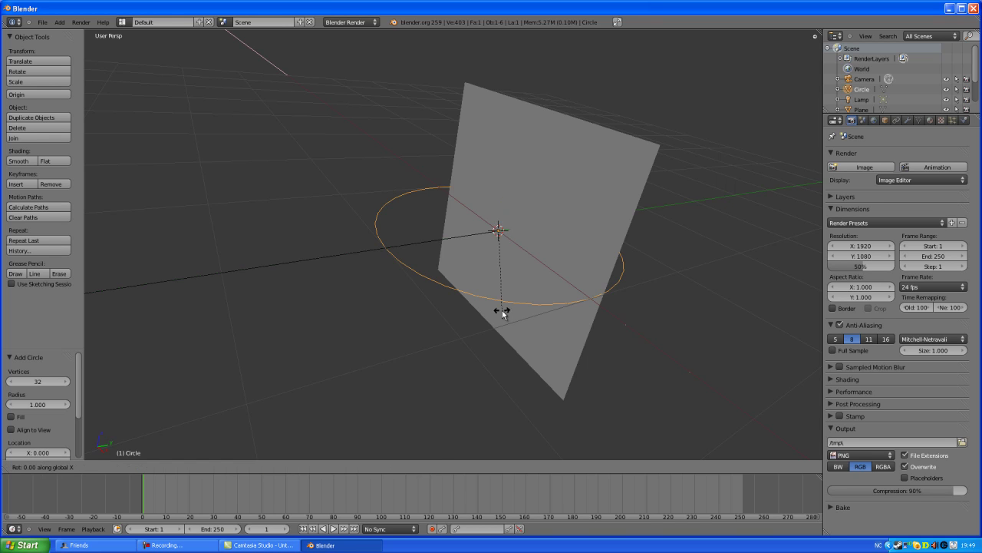
pyautogui.press('9')
pyautogui.press('0')
pyautogui.press('Return')
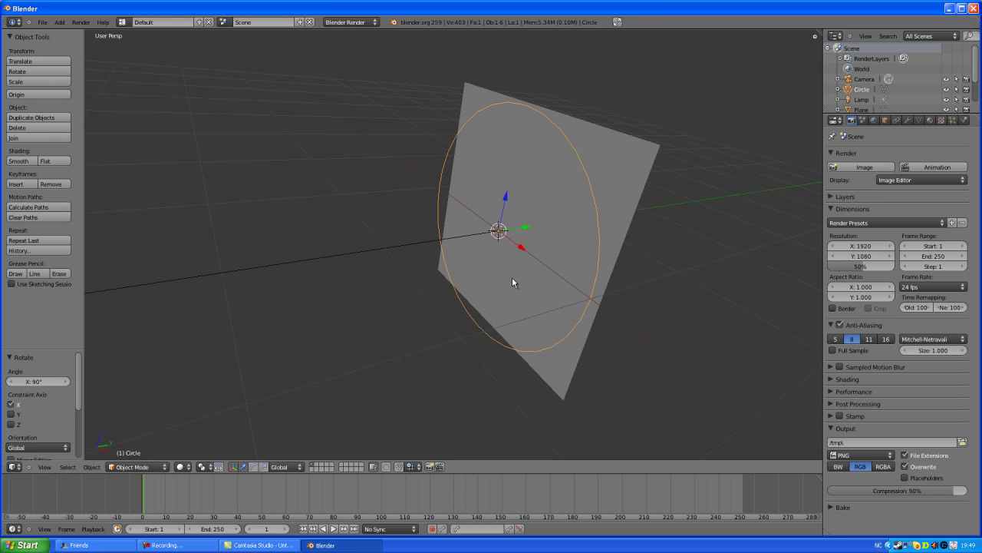
# - Scale the circle to 0.775 and enter Edit Mode on it
pyautogui.moveTo(515, 279); pyautogui.dragTo(509, 300, button='middle')
pyautogui.press('s')
pyautogui.click(637, 297)
pyautogui.press('Tab')
# - Extrude the circle edge inward twice, scaling to 0.886 and then 0.849
pyautogui.scroll(2, 508, 300)
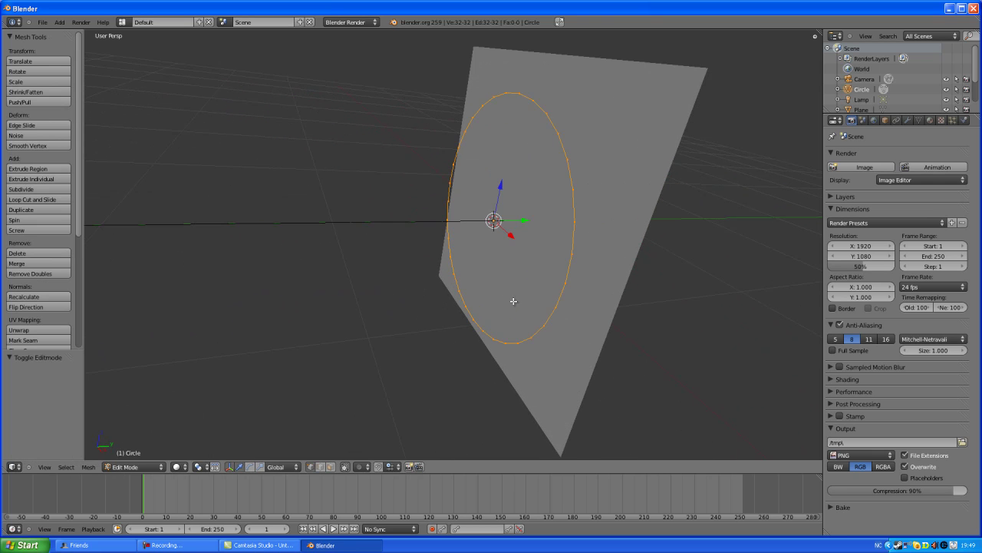
pyautogui.press('g')
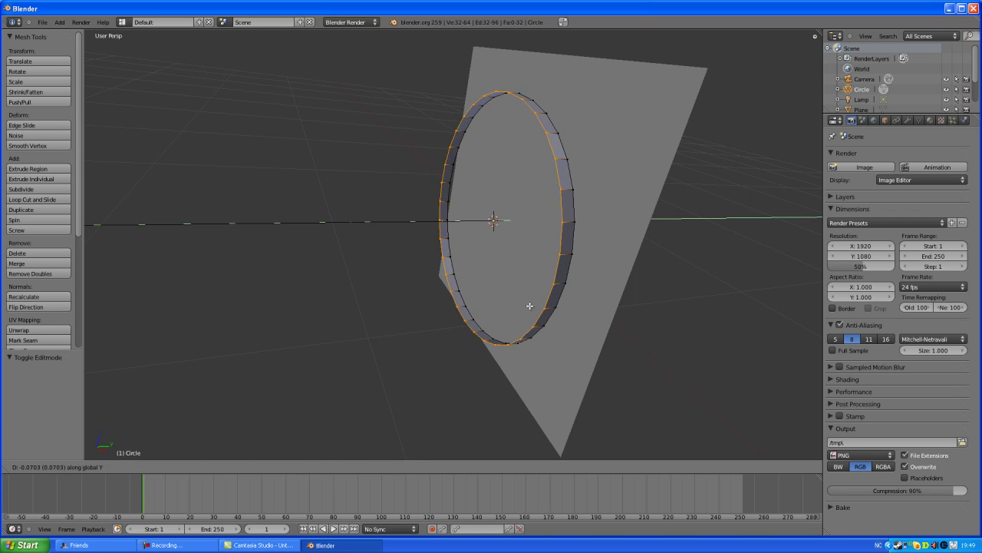
pyautogui.click(539, 311)
pyautogui.moveTo(538, 311); pyautogui.dragTo(571, 316, button='middle')
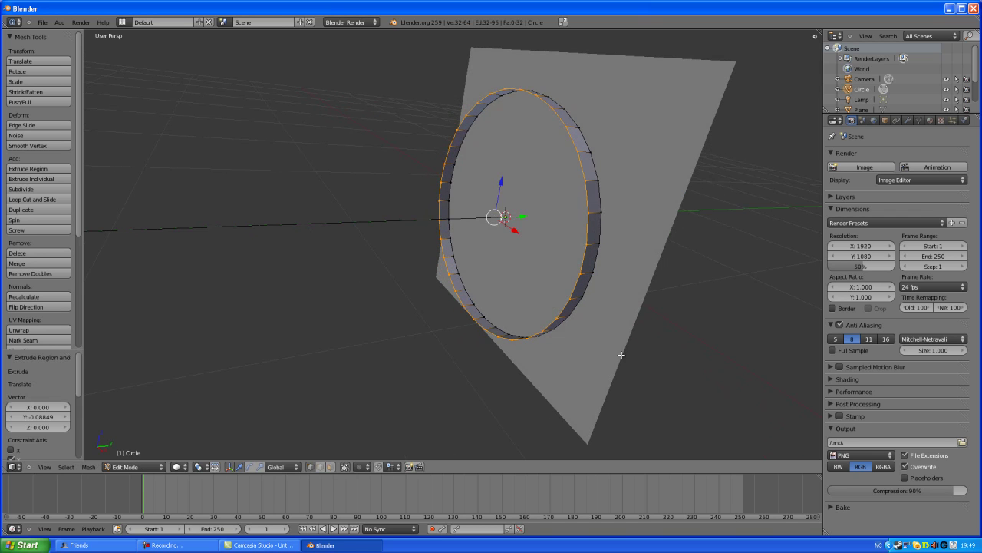
pyautogui.press('s')
pyautogui.click(606, 340)
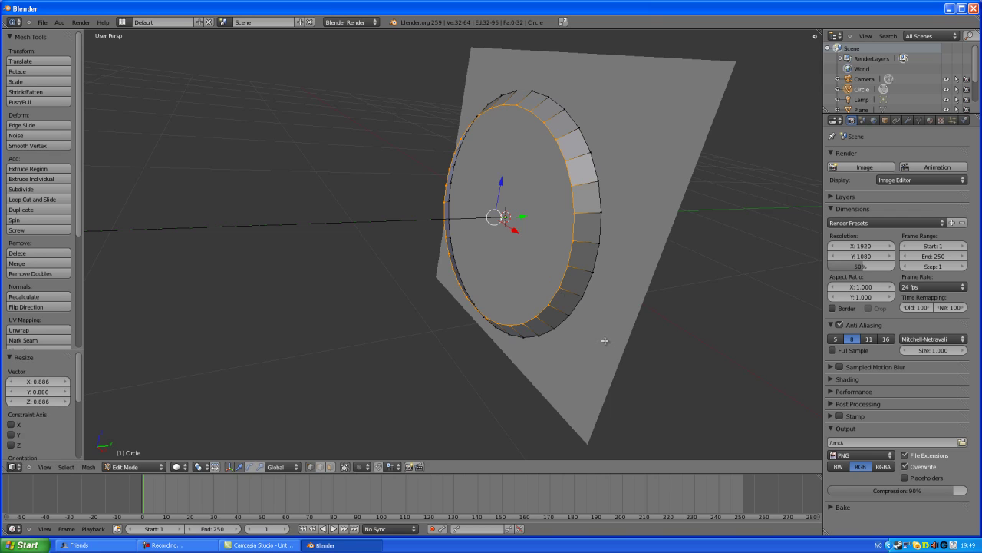
pyautogui.press('e')
pyautogui.press('s')
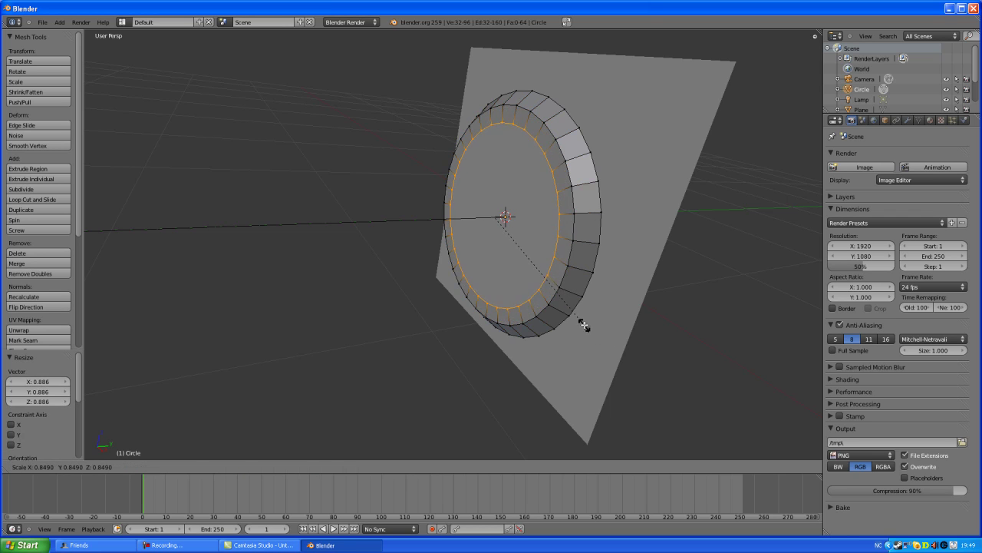
pyautogui.click(583, 326)
pyautogui.moveTo(581, 325); pyautogui.dragTo(550, 325, button='middle')
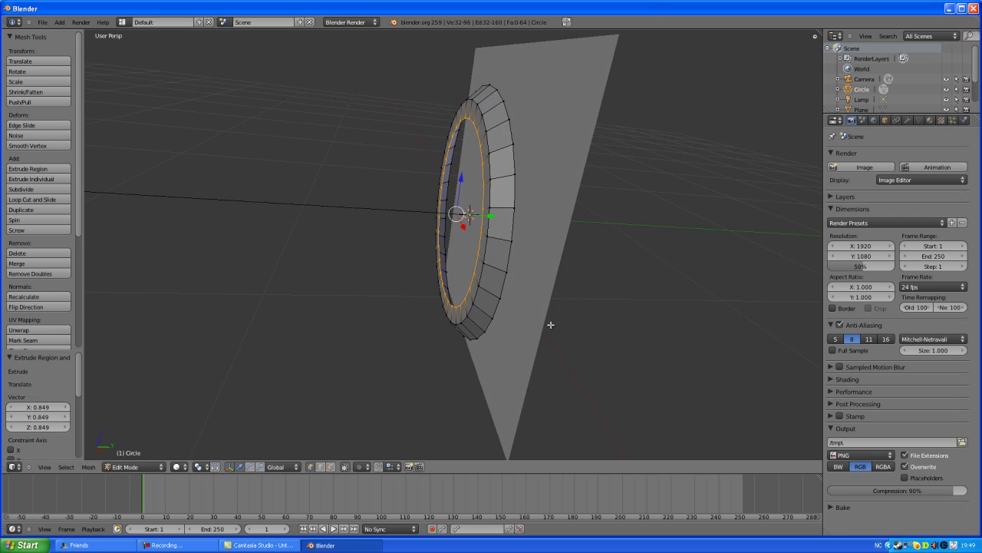
# - Extrude the inner edge along Y and scale it to 0.855
pyautogui.press('e')
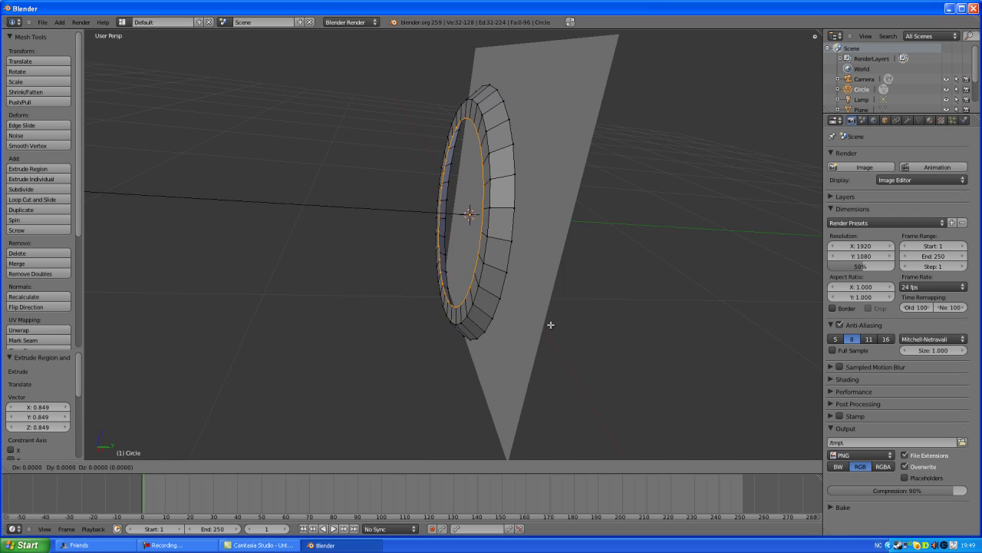
pyautogui.click(576, 318)
pyautogui.moveTo(576, 318); pyautogui.dragTo(672, 361, button='middle')
pyautogui.press('s')
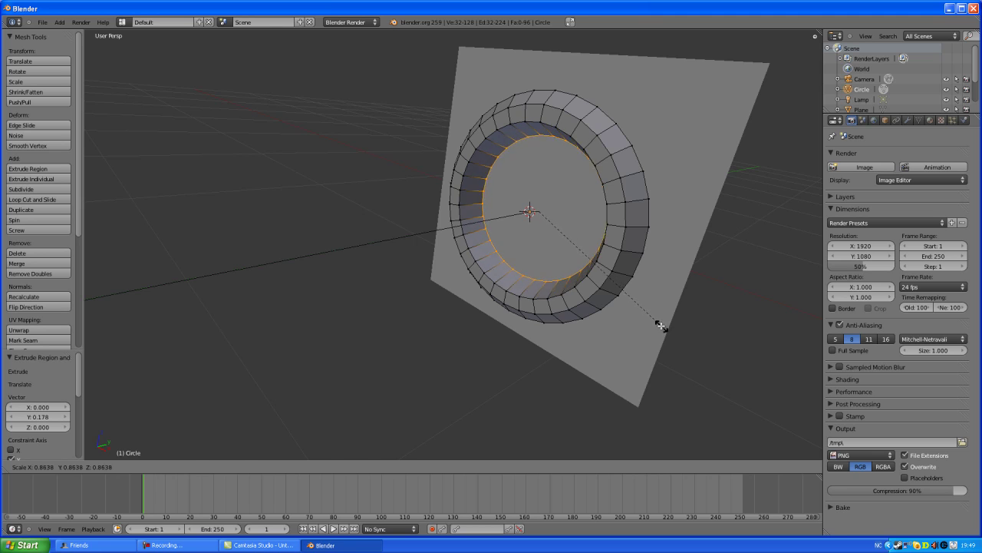
pyautogui.click(637, 320)
pyautogui.moveTo(636, 320); pyautogui.dragTo(557, 315, button='middle')
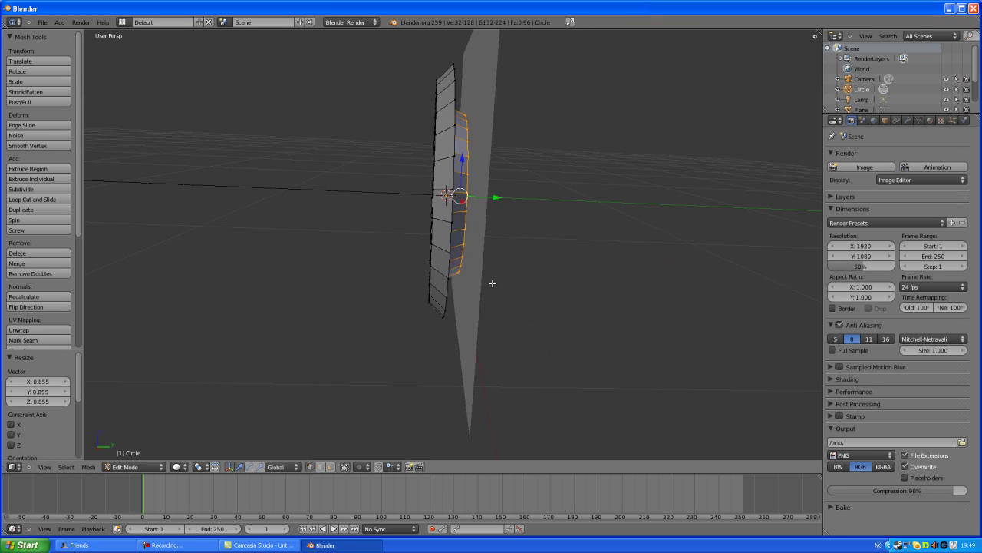
# - Select the whole ring, move it 0.139 along Y, and return to Object Mode
pyautogui.press('a')
pyautogui.press('a')
pyautogui.moveTo(493, 289); pyautogui.dragTo(479, 267, button='middle')
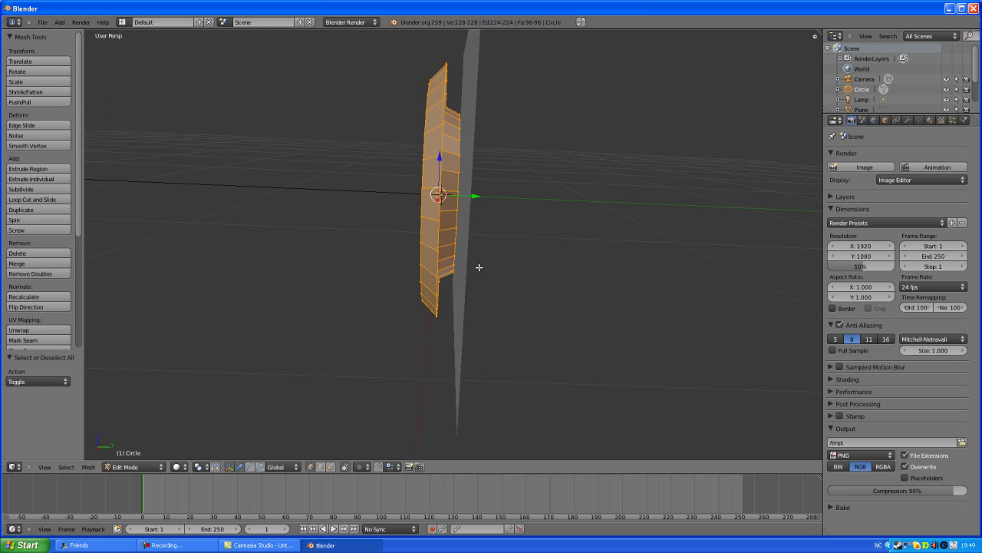
pyautogui.press('g')
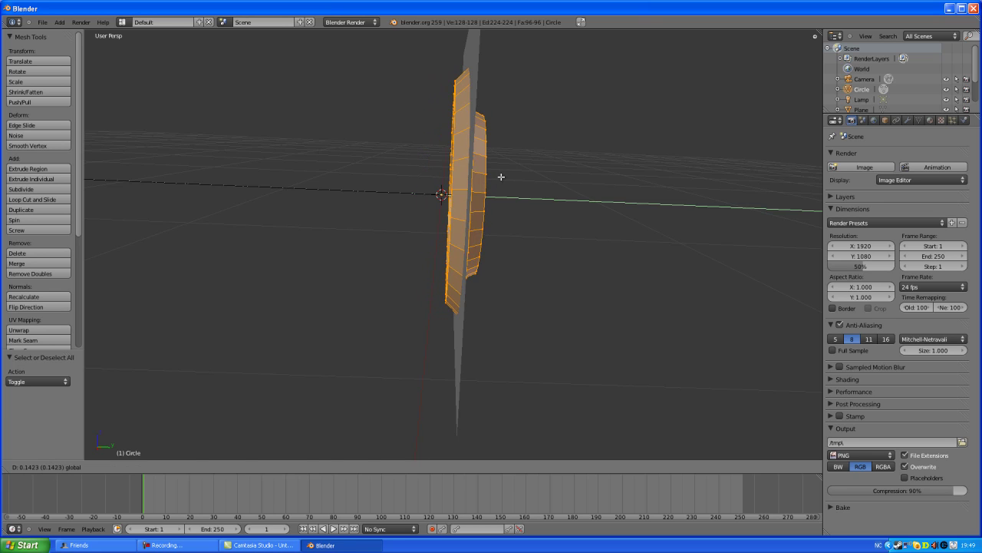
pyautogui.click(500, 178)
pyautogui.moveTo(501, 177); pyautogui.dragTo(523, 264, button='middle')
pyautogui.press('Tab')
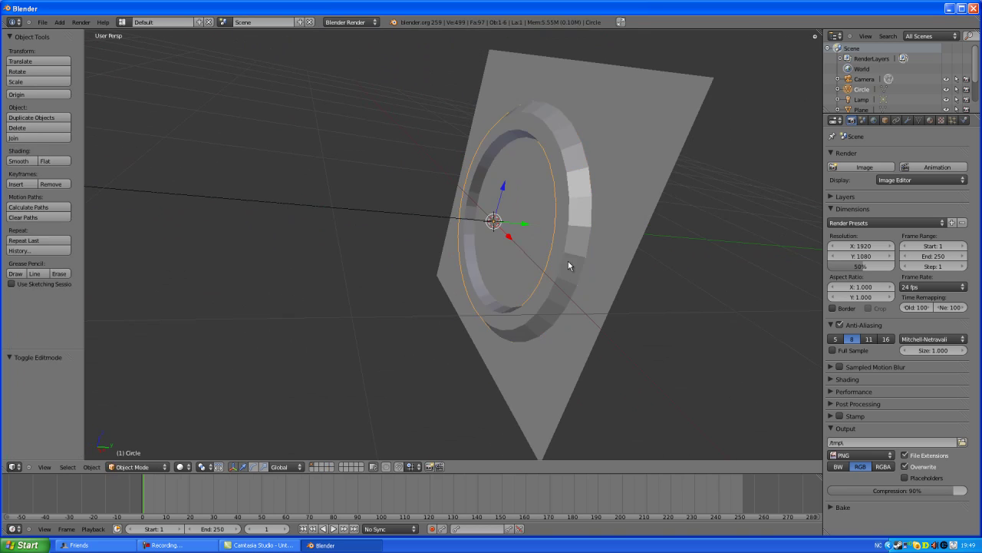
# - Select the ring and the vertical plane, with the plane active, and join them with Ctrl+J
pyautogui.rightClick(668, 145)
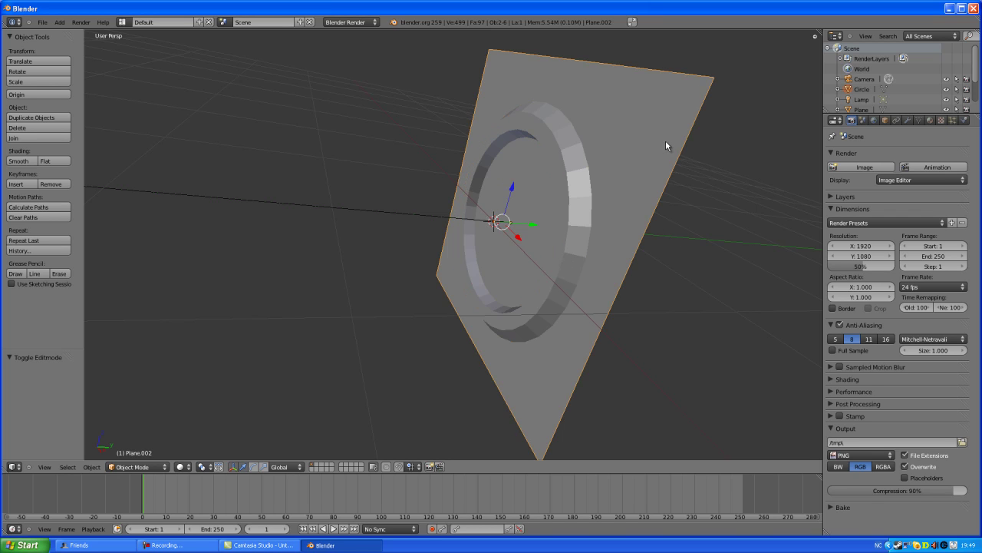
pyautogui.moveTo(669, 145); pyautogui.dragTo(612, 179, button='middle')
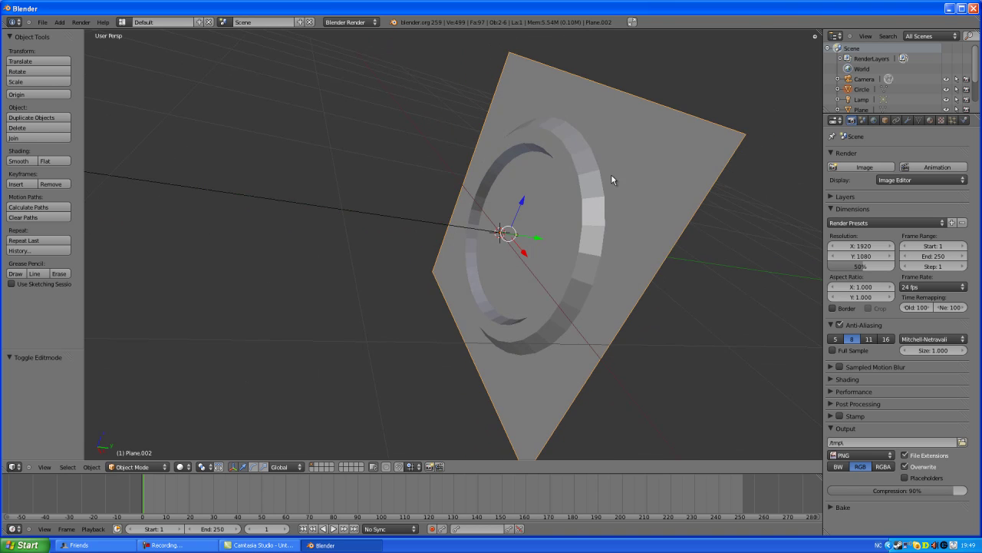
pyautogui.keyDown('shift'); pyautogui.rightClick(591, 203); pyautogui.keyUp('shift')
pyautogui.moveTo(588, 217); pyautogui.dragTo(474, 177, button='middle')
pyautogui.rightClick(346, 184)
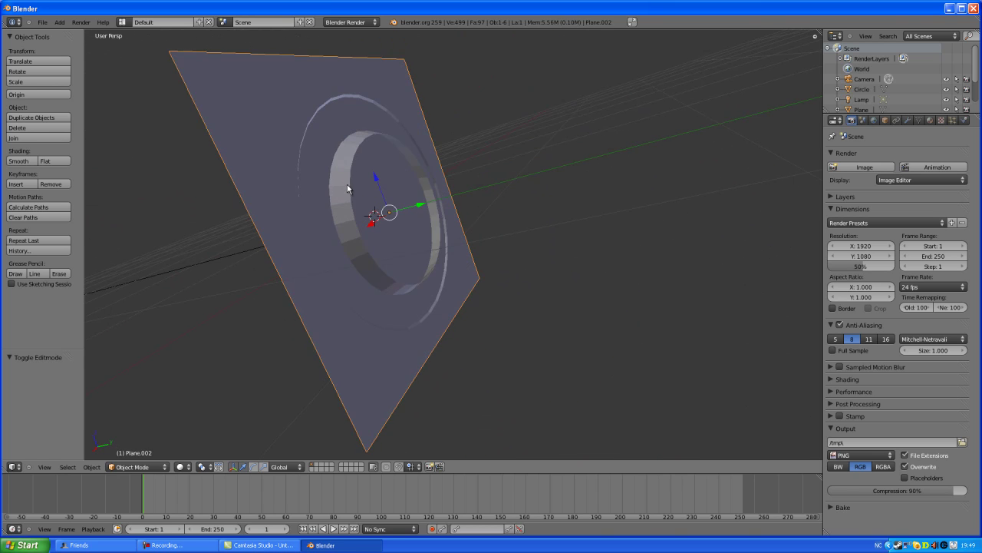
pyautogui.keyDown('shift'); pyautogui.rightClick(347, 188); pyautogui.keyUp('shift')
pyautogui.moveTo(347, 188); pyautogui.dragTo(576, 151, button='middle')
pyautogui.keyDown('shift'); pyautogui.rightClick(576, 151); pyautogui.keyUp('shift')
pyautogui.moveTo(594, 112); pyautogui.dragTo(432, 300, button='middle')
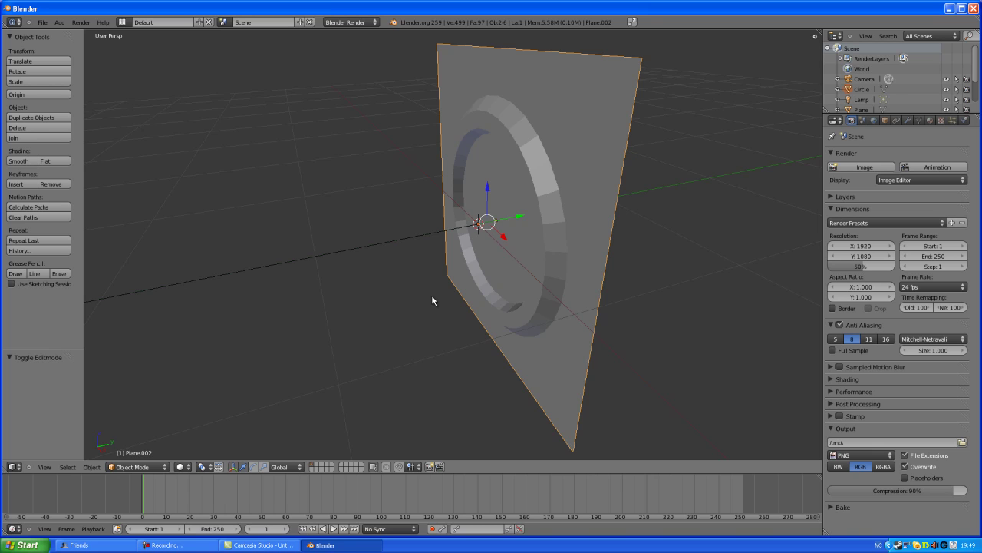
pyautogui.hotkey('ctrl', 'j')
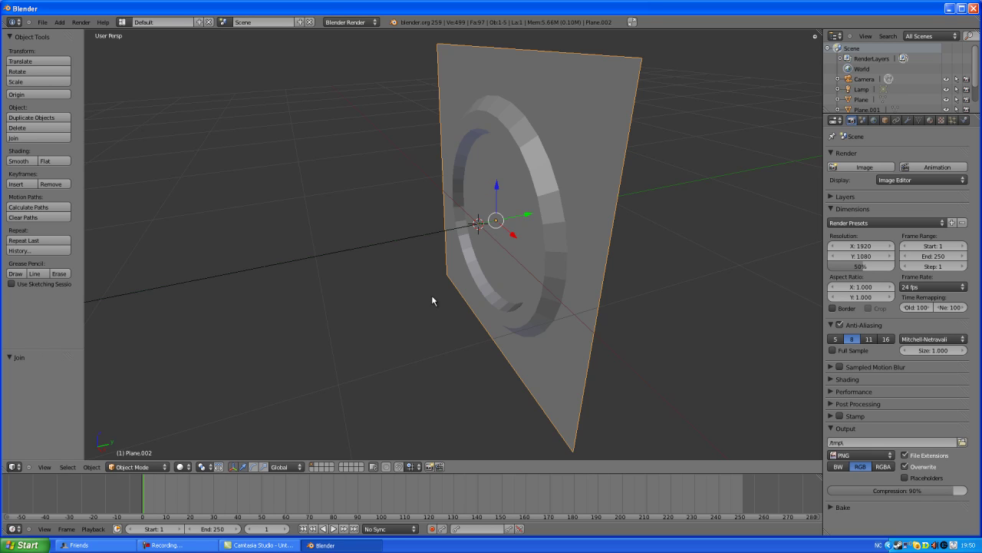
# - Inspect the joined Plane.002 mesh in edit mode, then return to object mode
pyautogui.moveTo(589, 287)
pyautogui.mouseDown(button='middle')
pyautogui.moveTo(494, 286)
pyautogui.moveTo(549, 262)
pyautogui.moveTo(412, 340)
pyautogui.moveTo(445, 309)
pyautogui.moveTo(636, 281)
pyautogui.moveTo(579, 273)
pyautogui.mouseUp(button='middle')
pyautogui.press('Tab')
pyautogui.scroll(3, 537, 271)
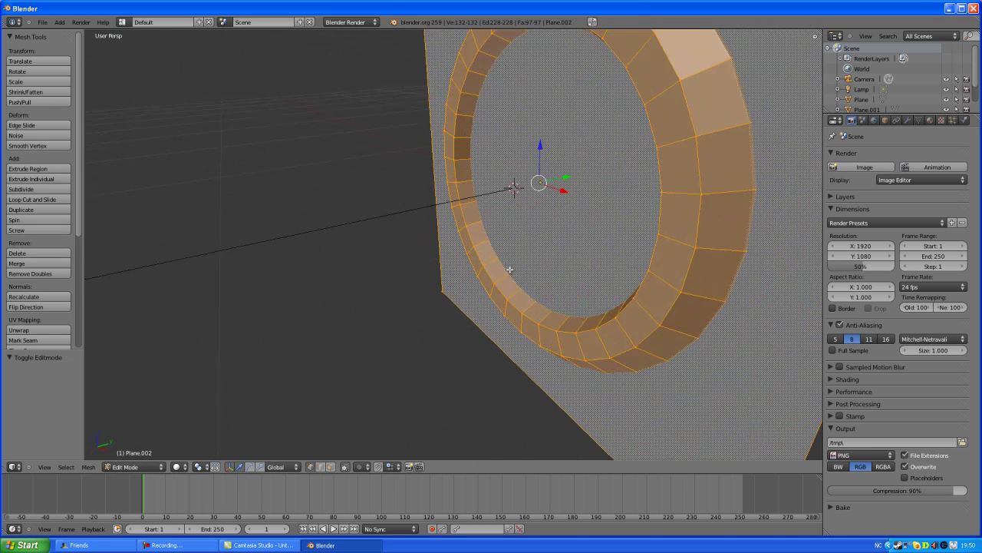
pyautogui.press('Tab')
pyautogui.scroll(-5, 365, 253)
# - Give the long beam line a new Halo-type Material.001 and test-render it
pyautogui.rightClick(316, 263)
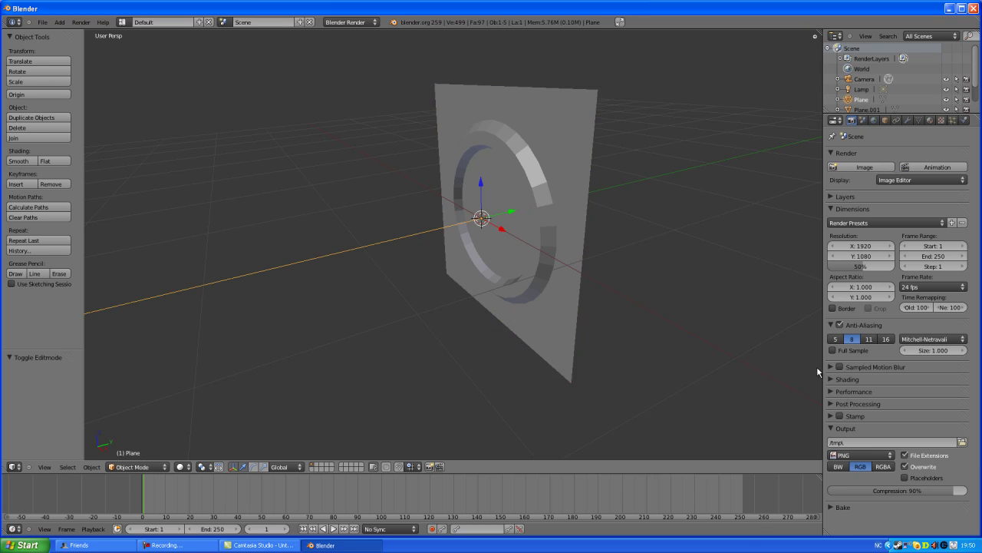
pyautogui.click(930, 121)
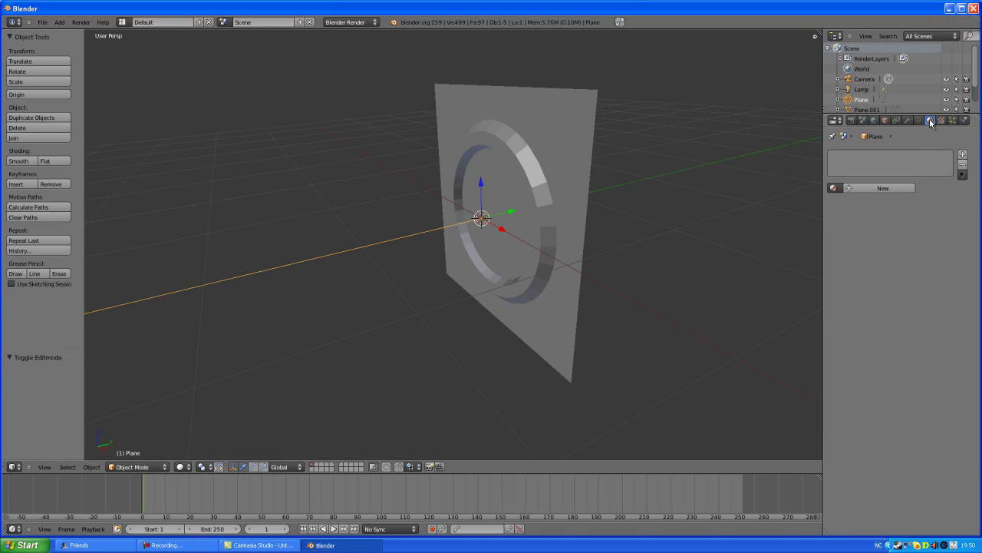
pyautogui.click(886, 189)
pyautogui.click(949, 200)
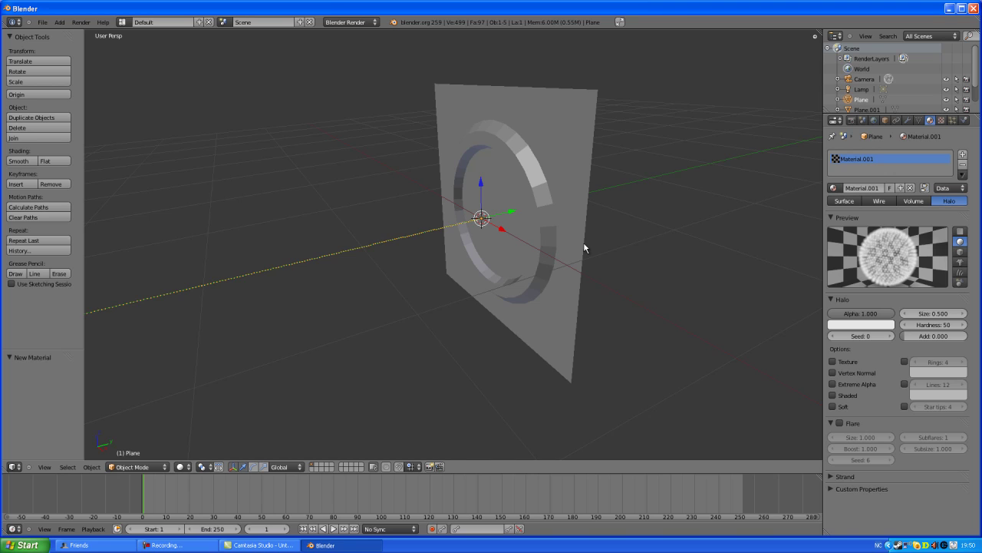
pyautogui.press('F12')
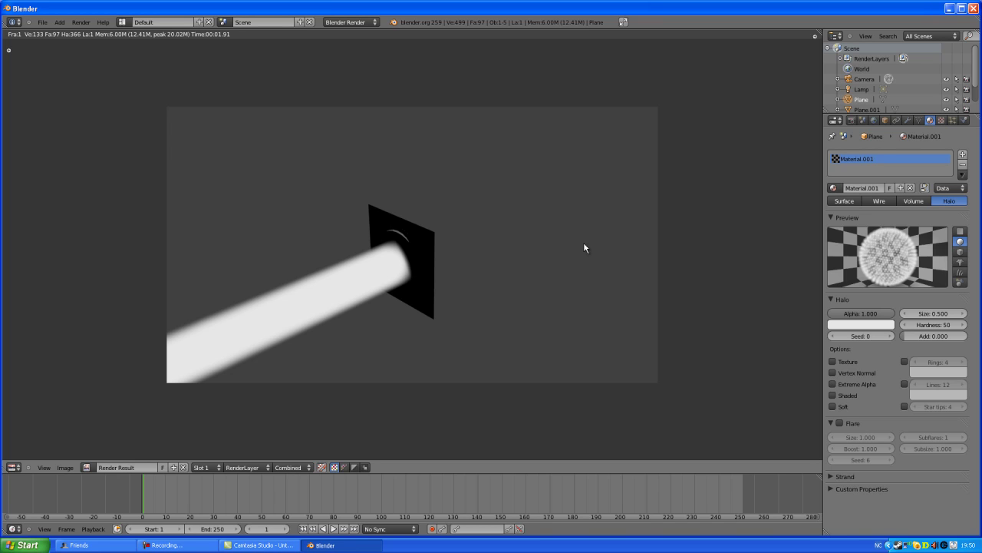
# - Lower the beam's halo size to 0.100 and test-render the thinner beam
pyautogui.press('Escape')
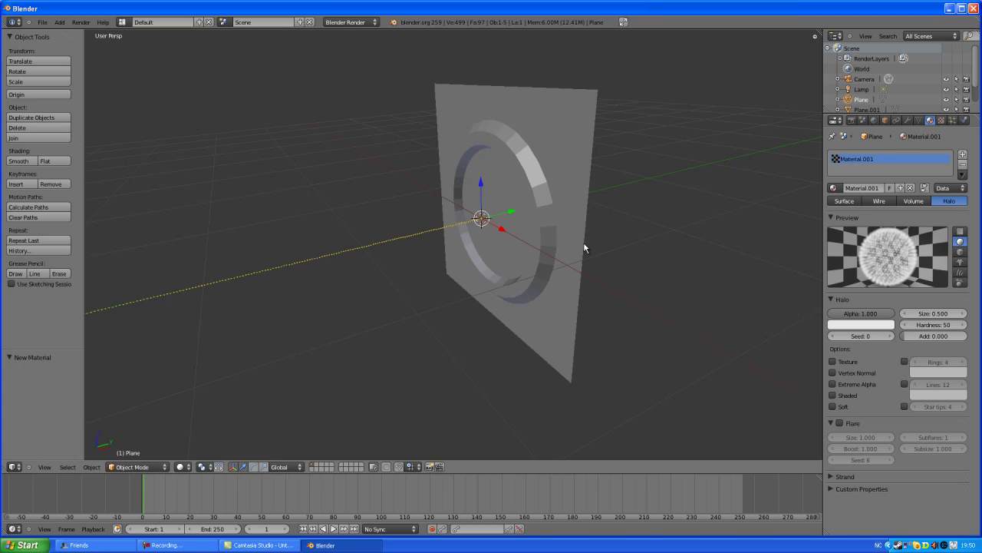
pyautogui.click(906, 315)
pyautogui.click(906, 315)
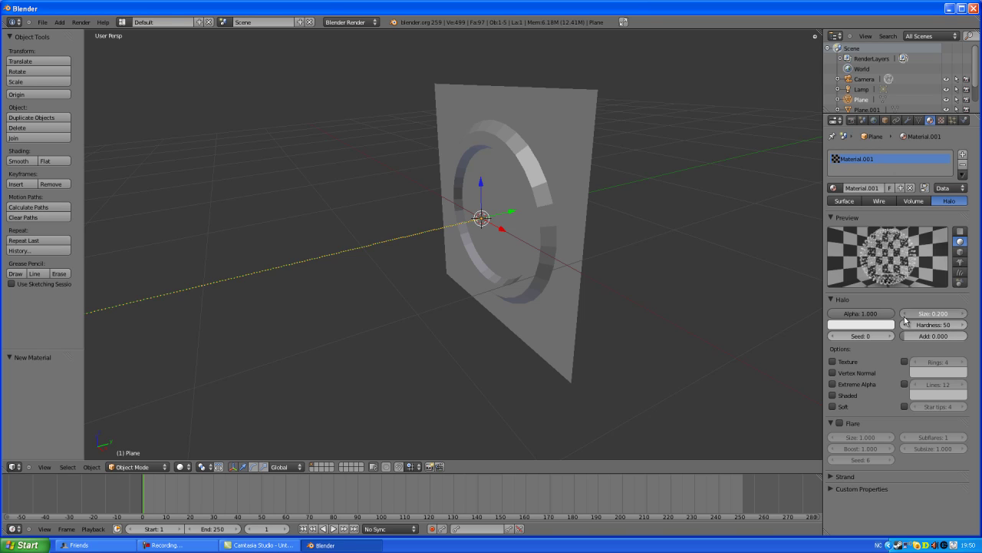
pyautogui.click(906, 316)
pyautogui.press('F12')
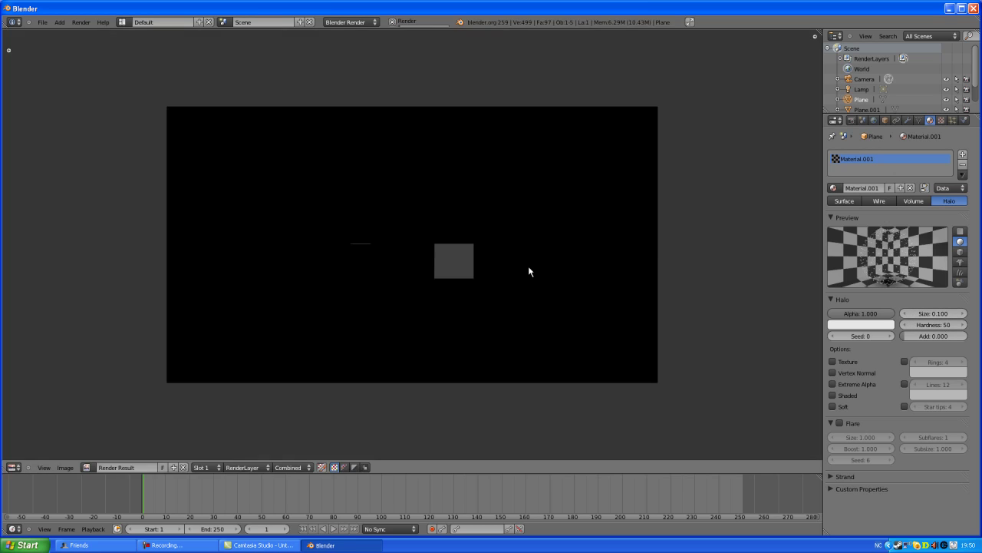
# - Raise the halo size to 0.200 and render the beam again
pyautogui.click(966, 313)
pyautogui.press('F12')
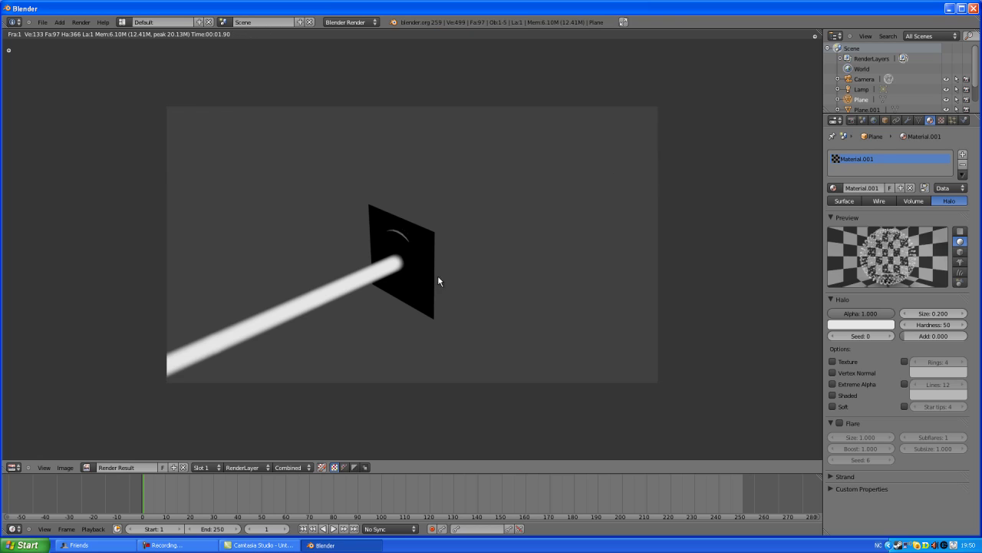
pyautogui.press('Escape')
# - Enable halo Rings (4) and Lines (12) on the beam material and render it
pyautogui.scroll(5, 476, 281)
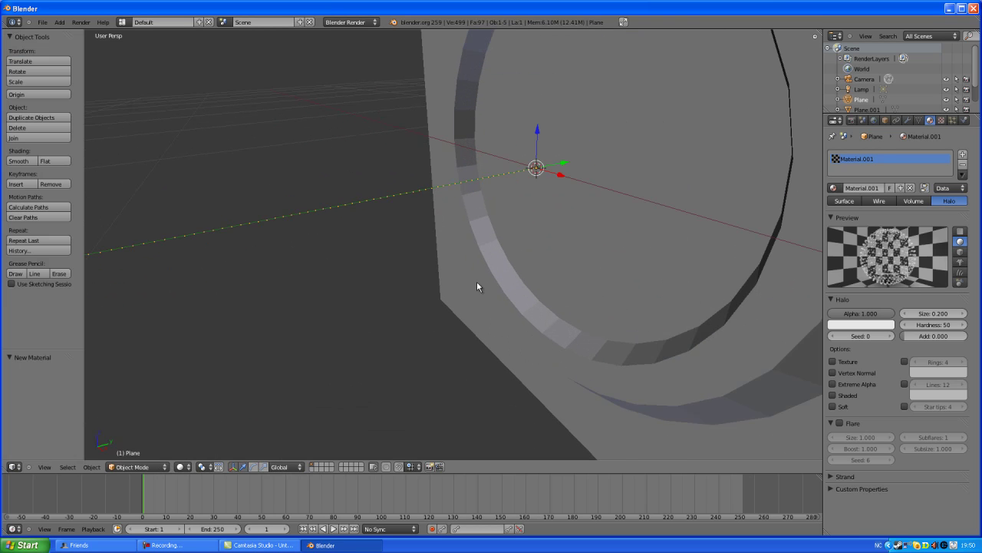
pyautogui.click(904, 384)
pyautogui.click(904, 360)
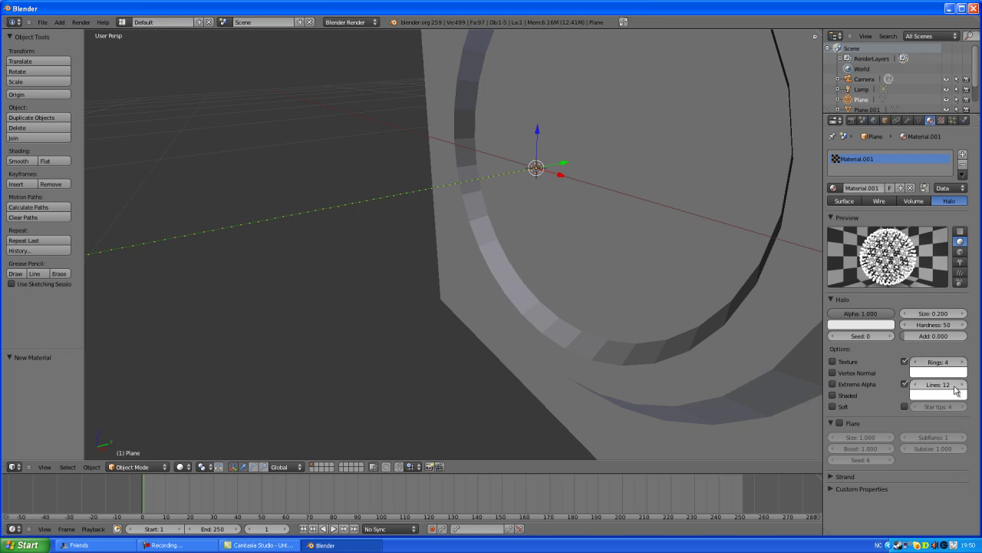
pyautogui.press('F12')
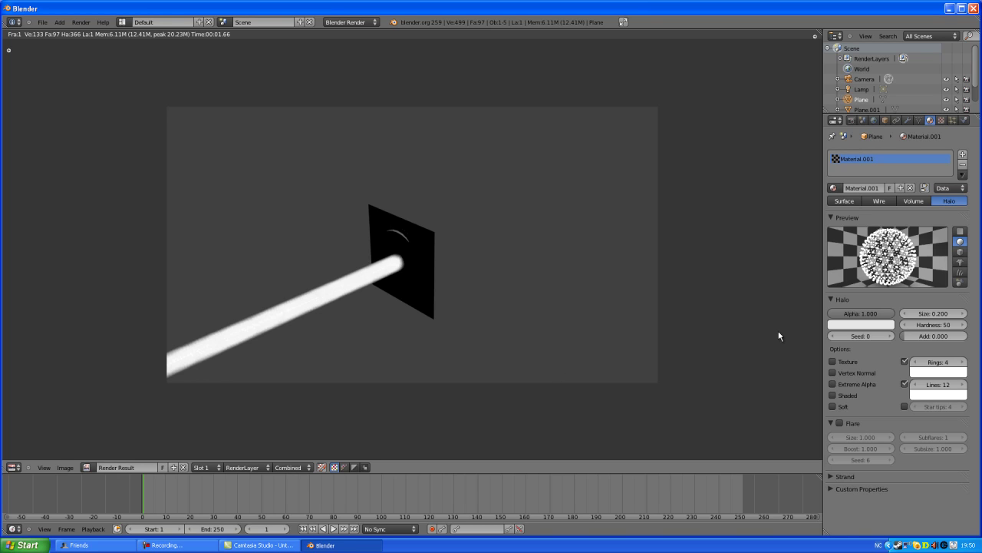
# - Make the halo colour and the rings colour green
pyautogui.click(861, 328)
pyautogui.moveTo(842, 222); pyautogui.dragTo(814, 210)
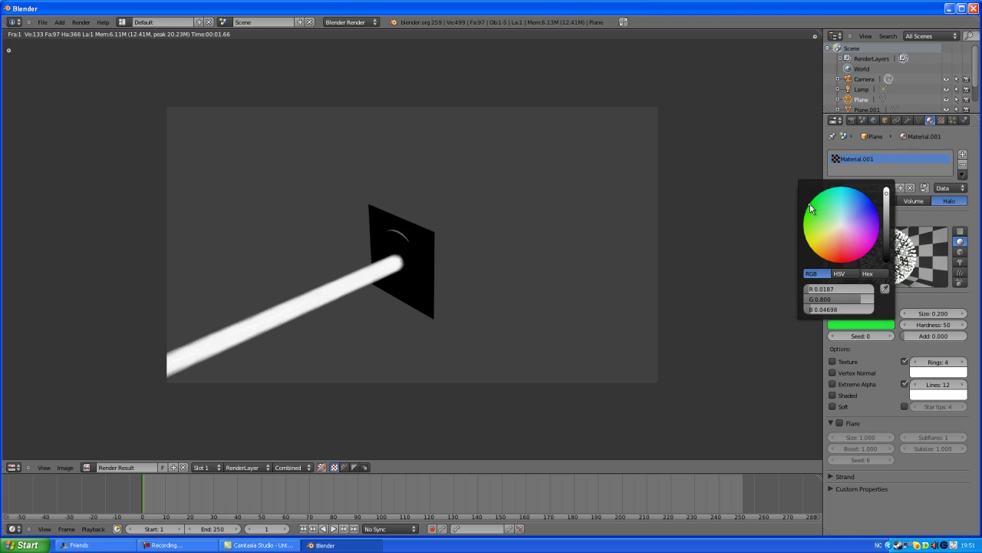
pyautogui.click(938, 375)
pyautogui.moveTo(919, 276); pyautogui.dragTo(884, 257)
# - Raise the halo line count, make the line colour green, and render the green beam
pyautogui.click(963, 384)
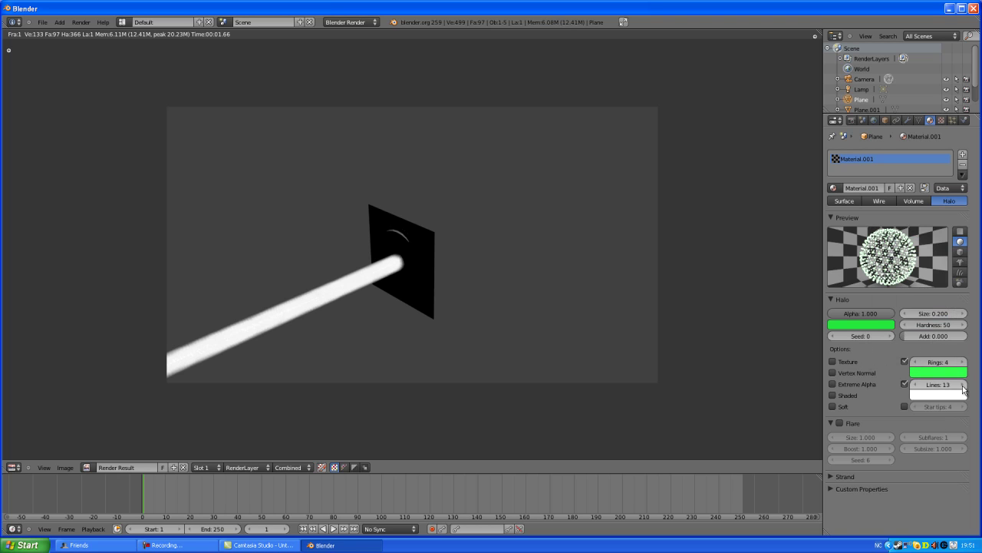
pyautogui.click(938, 396)
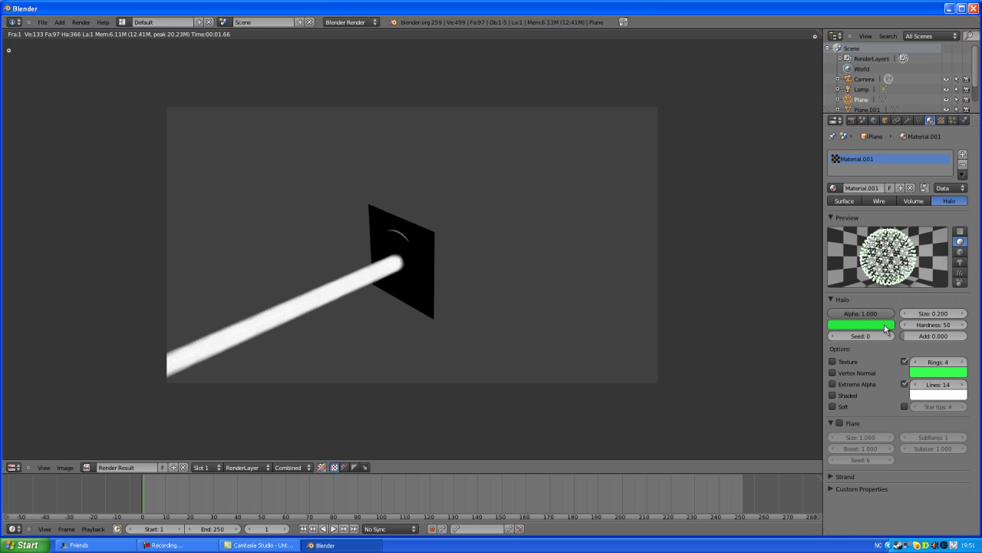
pyautogui.click(941, 395)
pyautogui.moveTo(912, 301); pyautogui.dragTo(887, 271)
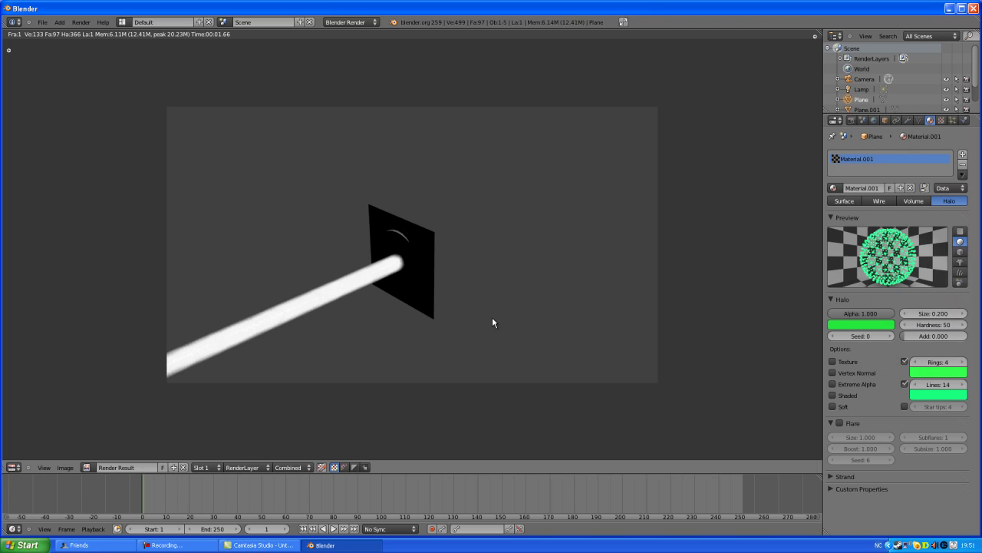
pyautogui.press('F12')
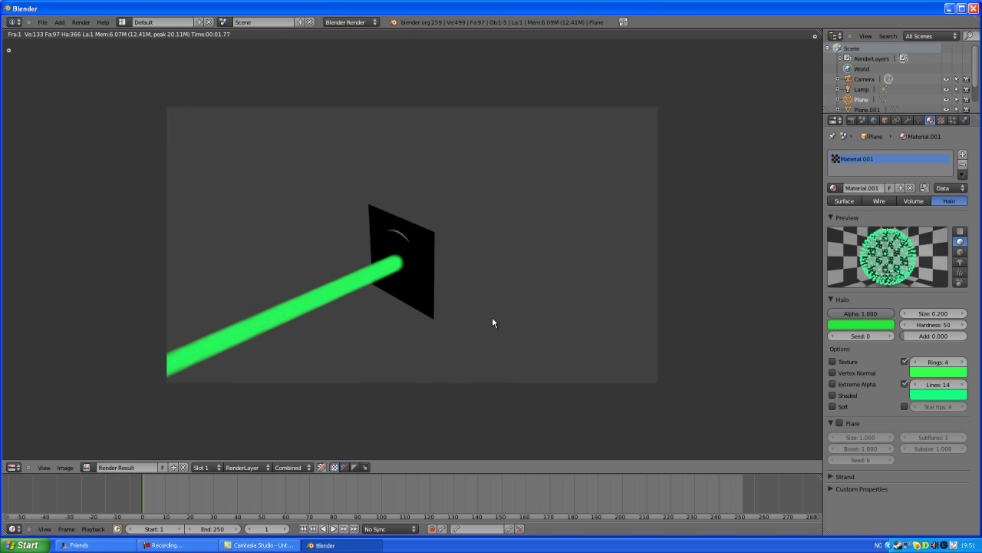
# - Select Plane.001 at the ring's centre and give it a new Halo material
pyautogui.press('Escape')
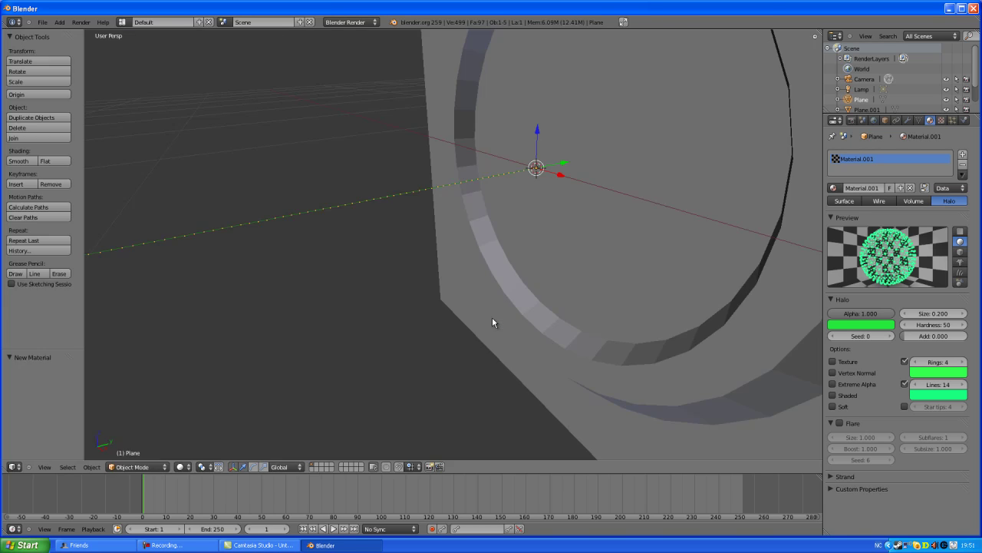
pyautogui.moveTo(563, 277); pyautogui.dragTo(483, 222, button='middle')
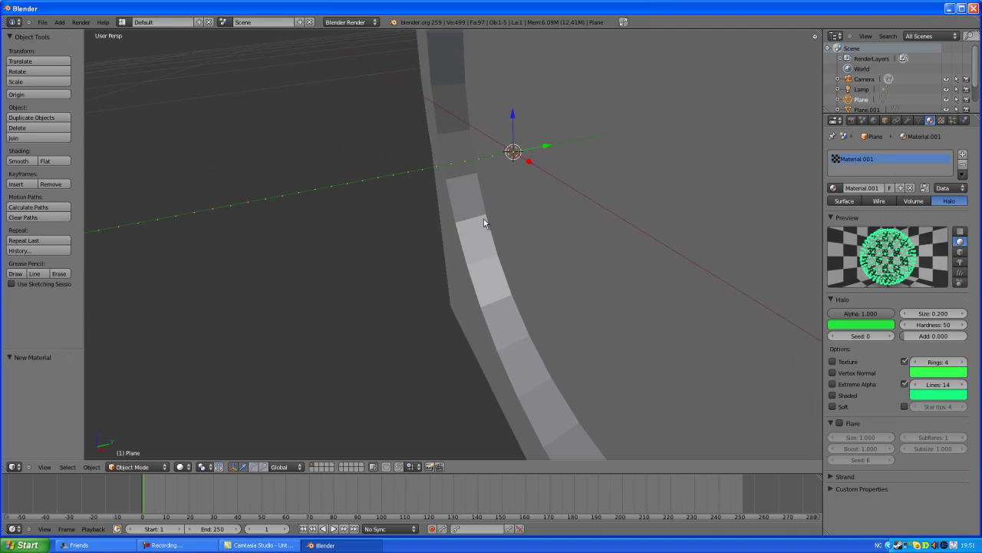
pyautogui.rightClick(517, 155)
pyautogui.rightClick(519, 156)
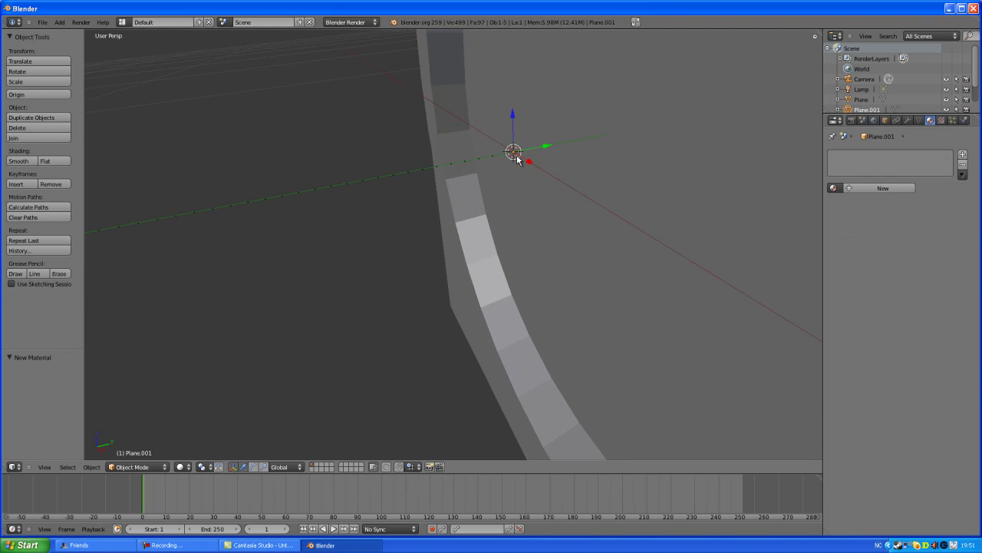
pyautogui.moveTo(502, 193); pyautogui.dragTo(450, 241, button='middle')
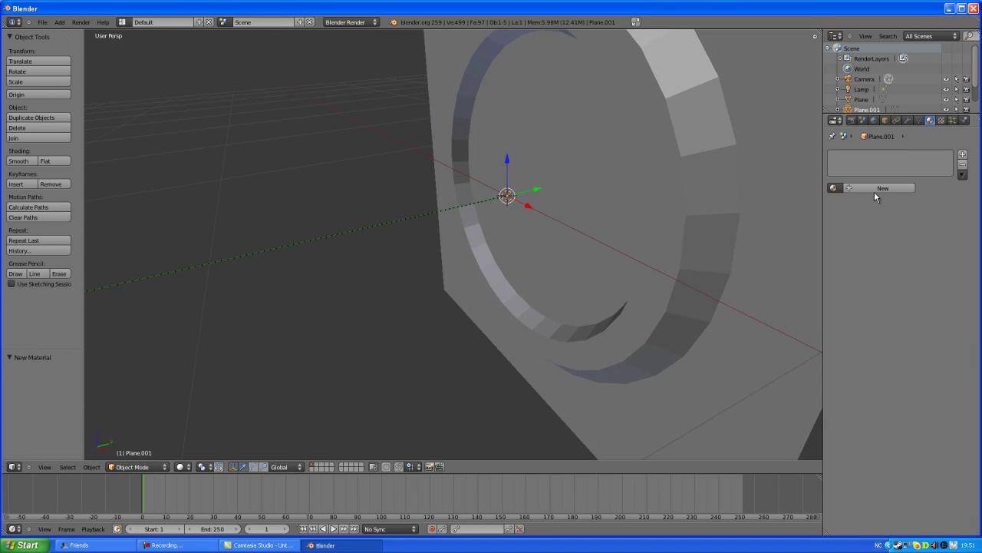
pyautogui.click(894, 191)
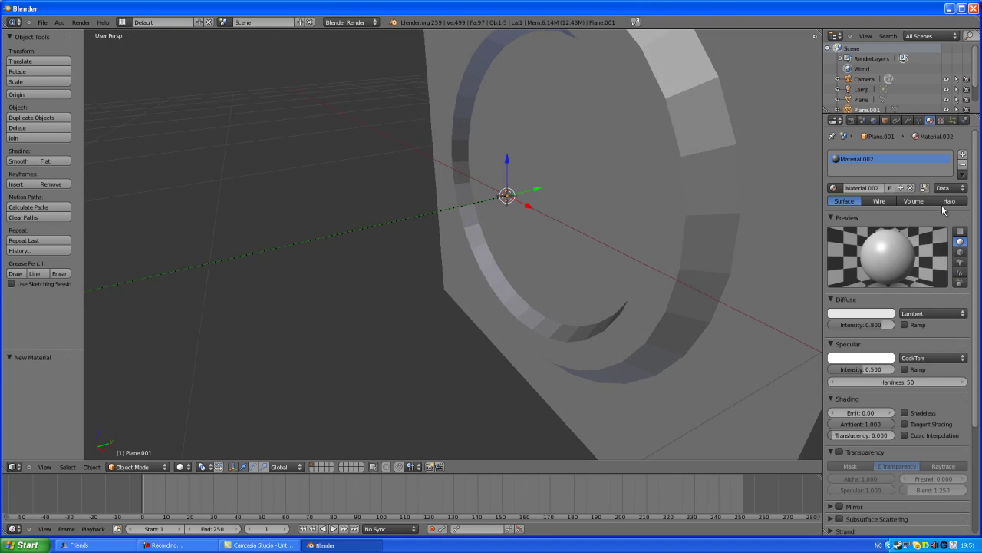
pyautogui.click(947, 201)
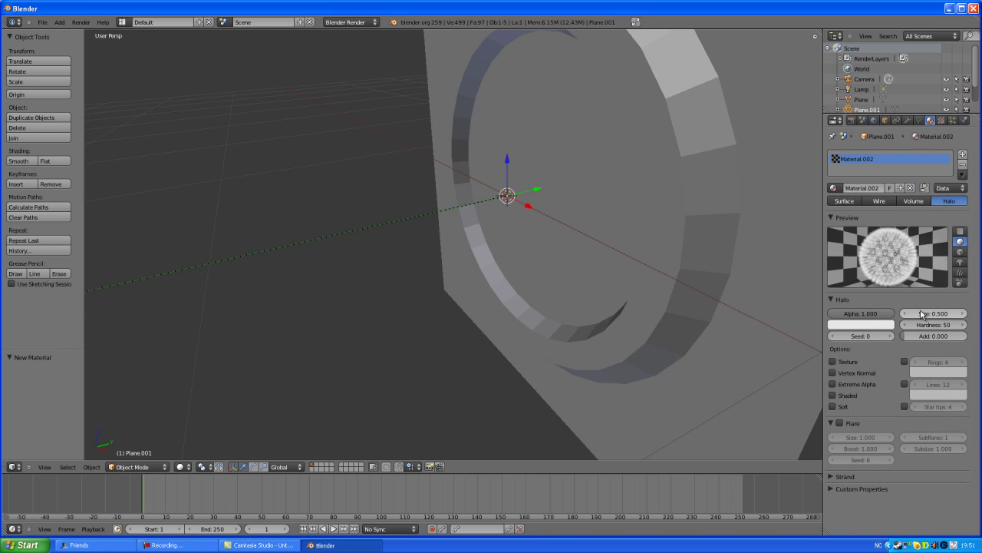
# - Set the halo size to 0.400 and enable Lines, raising the count to 20
pyautogui.click(907, 314)
pyautogui.click(907, 314)
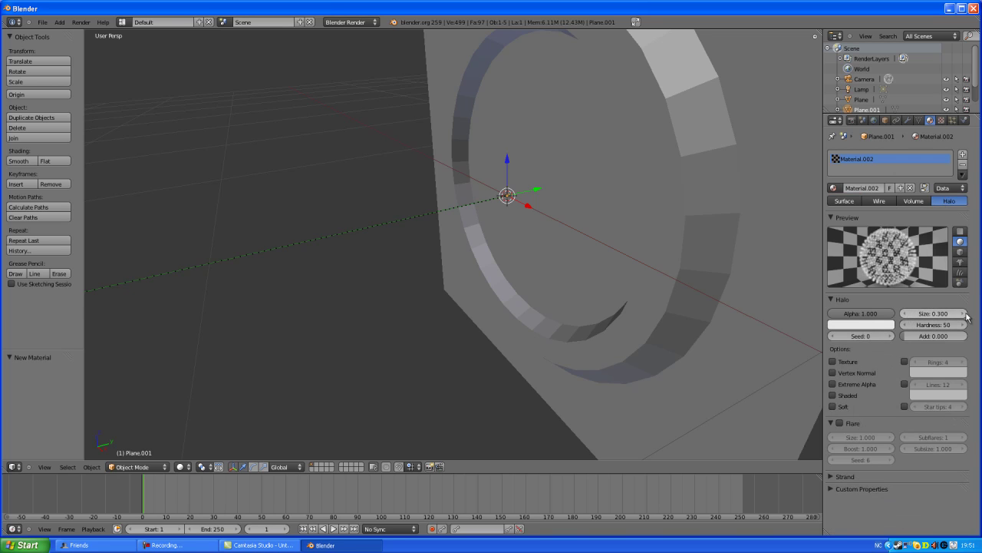
pyautogui.click(964, 313)
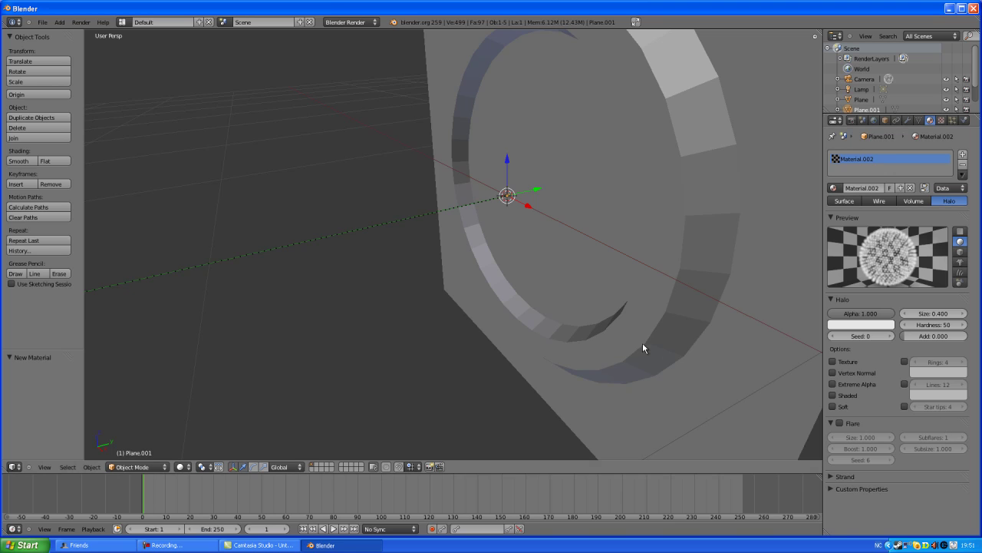
pyautogui.click(904, 384)
pyautogui.click(964, 384)
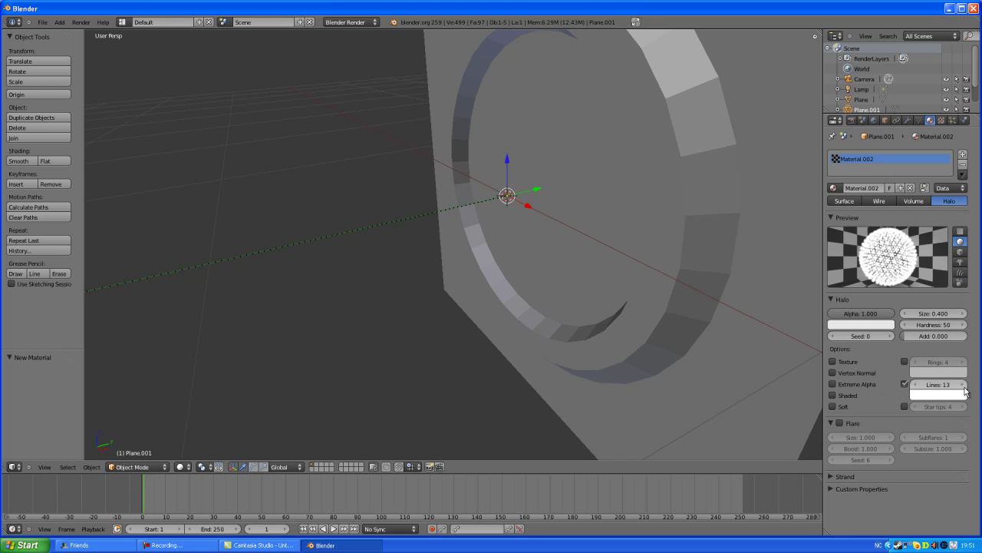
pyautogui.click(964, 386)
pyautogui.click(964, 386)
pyautogui.click(964, 386)
pyautogui.click(964, 386)
pyautogui.click(964, 386)
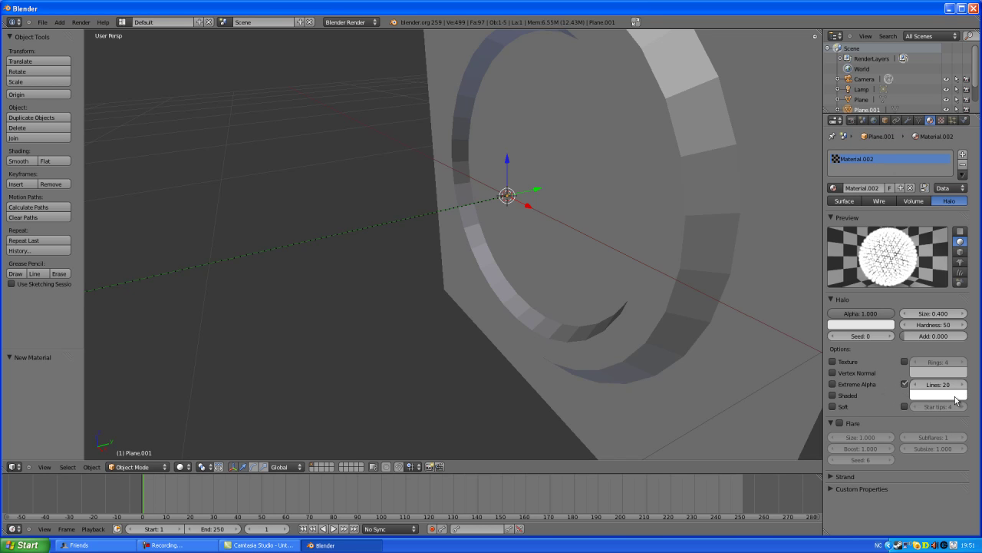
# - Make both the halo line colour and the halo colour green
pyautogui.click(957, 396)
pyautogui.click(879, 275)
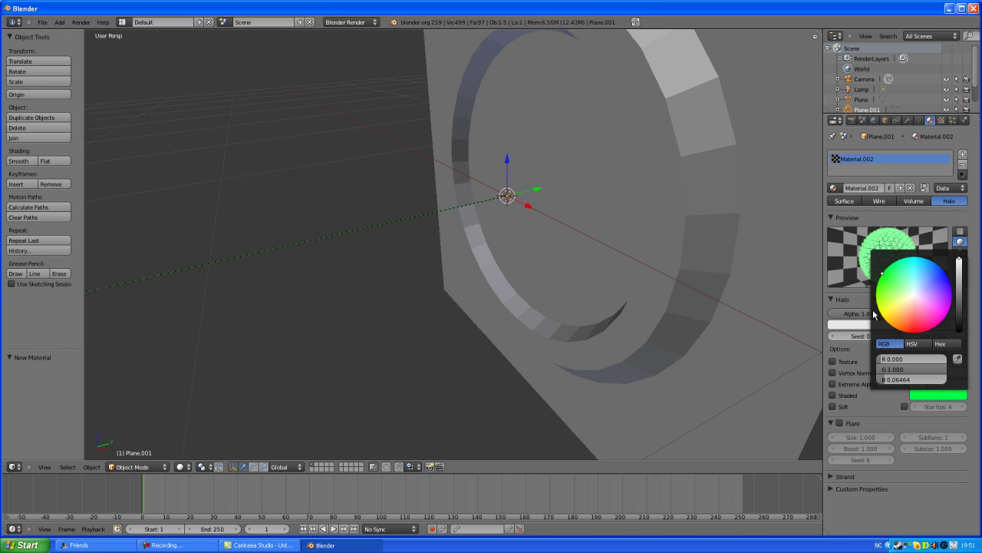
pyautogui.click(841, 326)
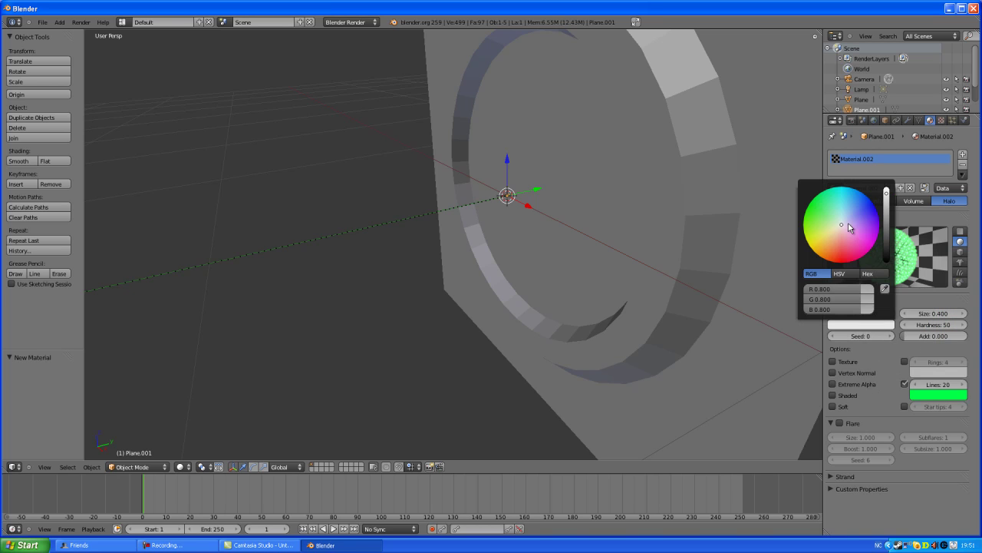
pyautogui.moveTo(848, 226); pyautogui.dragTo(809, 204)
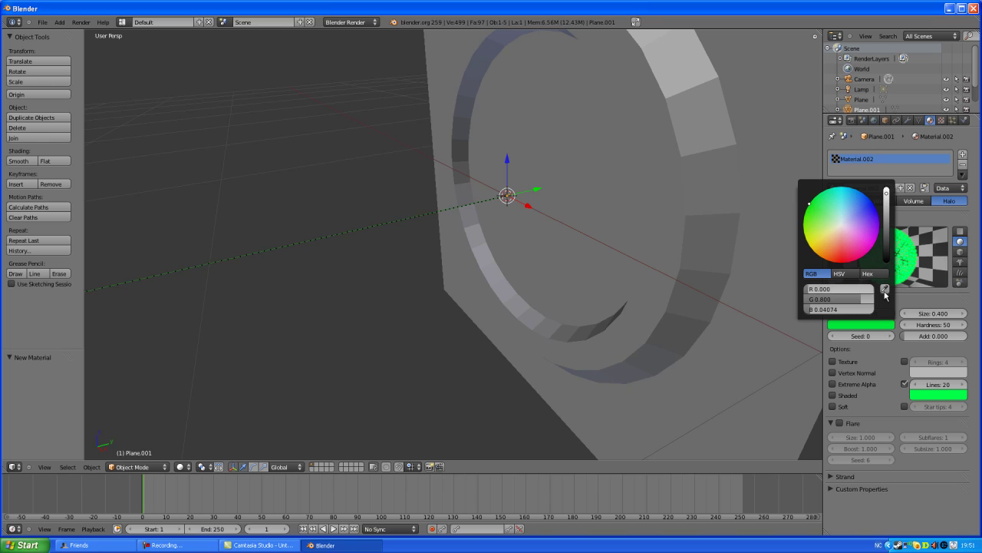
# - Render the scene, then move the lamp to Y -1.224 near the plane
pyautogui.press('F12')
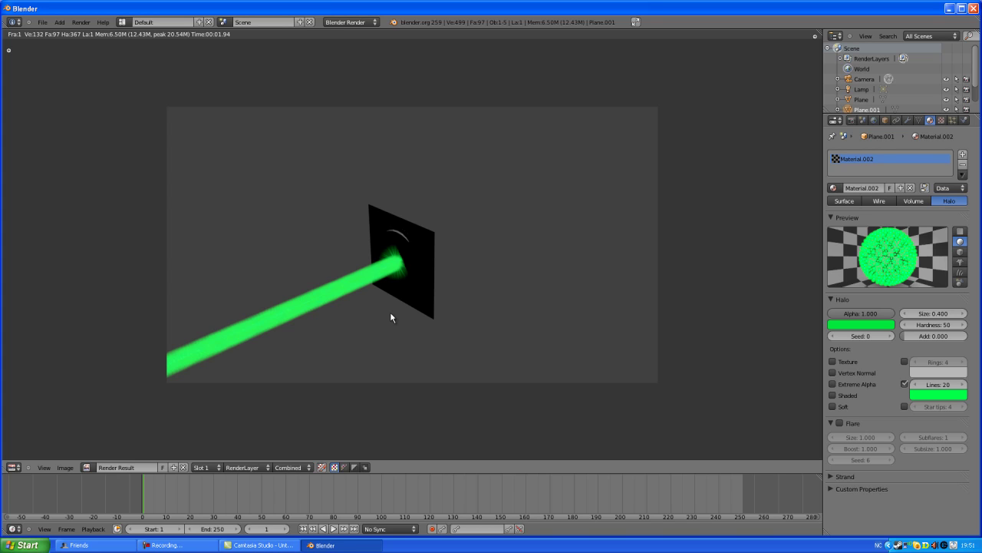
pyautogui.press('Escape')
pyautogui.scroll(-5, 414, 309)
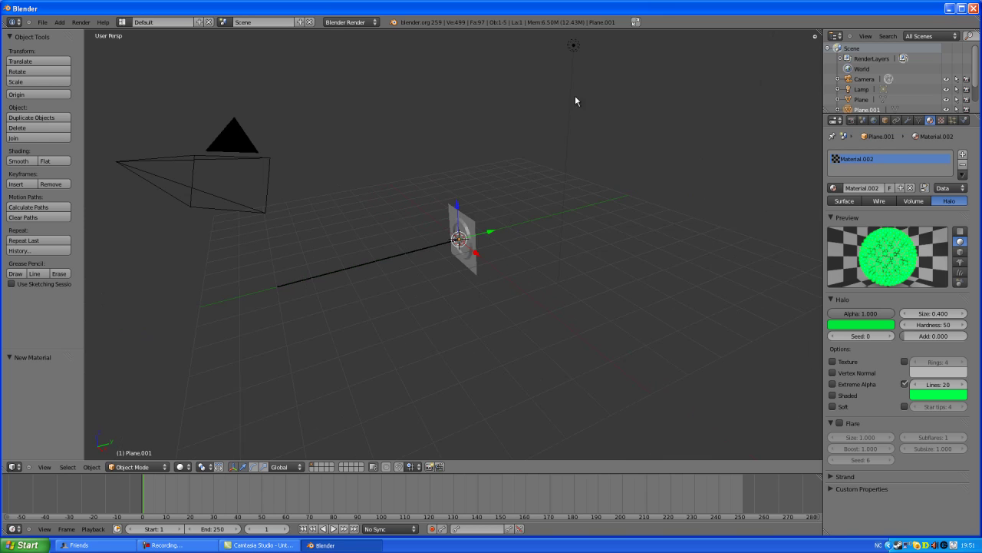
pyautogui.rightClick(576, 56)
pyautogui.moveTo(575, 55); pyautogui.dragTo(598, 317, button='middle')
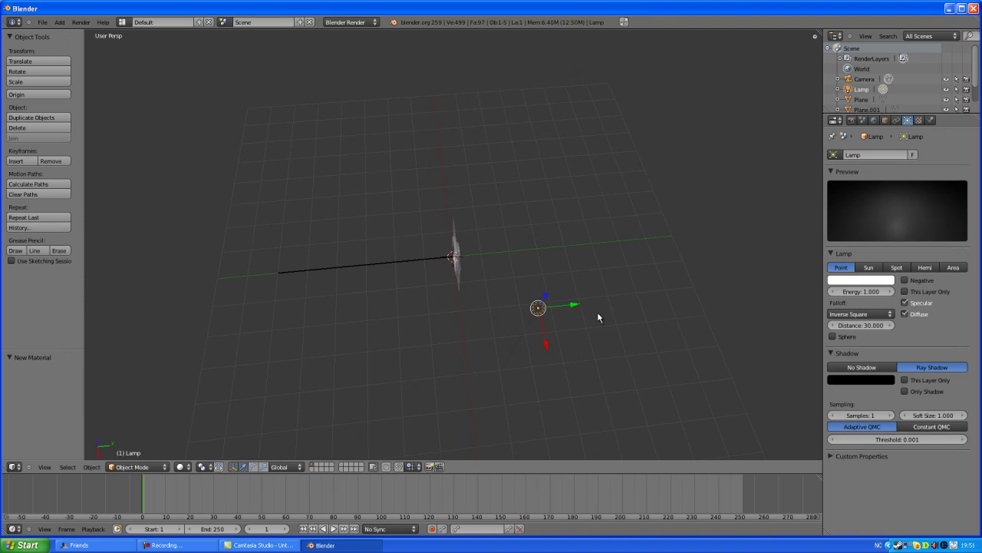
pyautogui.moveTo(579, 308); pyautogui.dragTo(399, 311)
pyautogui.moveTo(399, 312); pyautogui.dragTo(522, 367, button='middle')
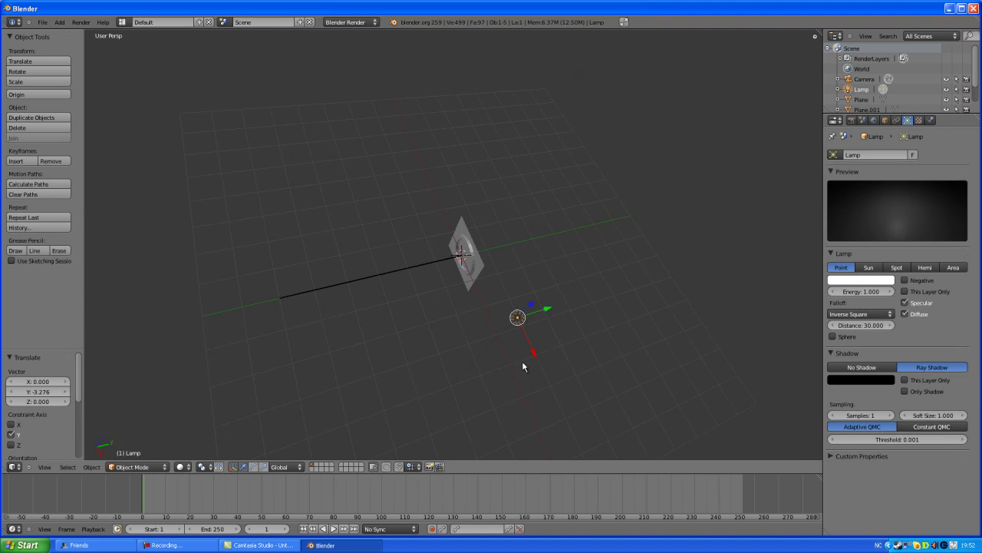
pyautogui.moveTo(535, 353); pyautogui.dragTo(519, 291)
pyautogui.moveTo(522, 255); pyautogui.dragTo(464, 362)
# - Render again to check the green beam hitting the lit ringed panel
pyautogui.press('F12')
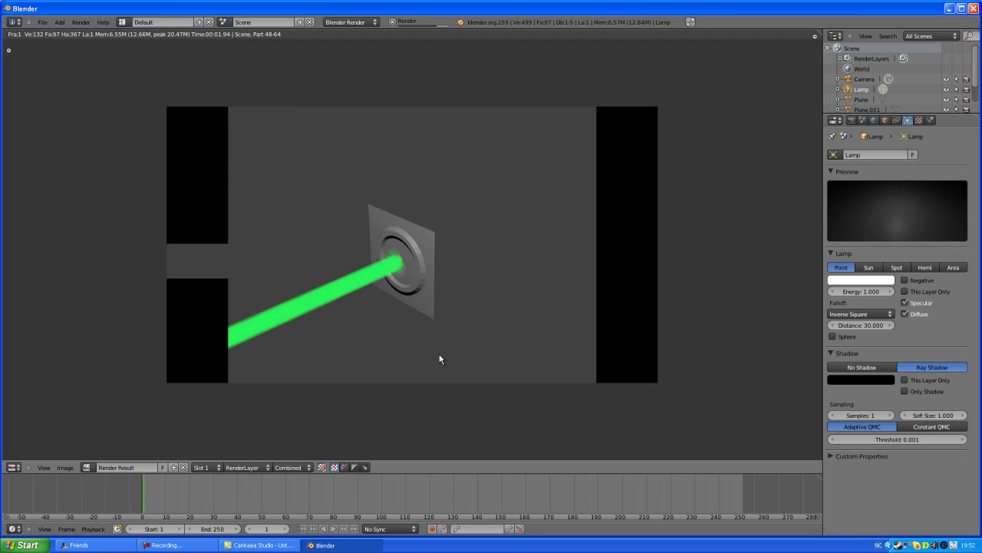
pyautogui.moveTo(390, 313)
pyautogui.mouseDown(button='middle')
pyautogui.moveTo(366, 303)
pyautogui.moveTo(386, 307)
pyautogui.mouseUp(button='middle')
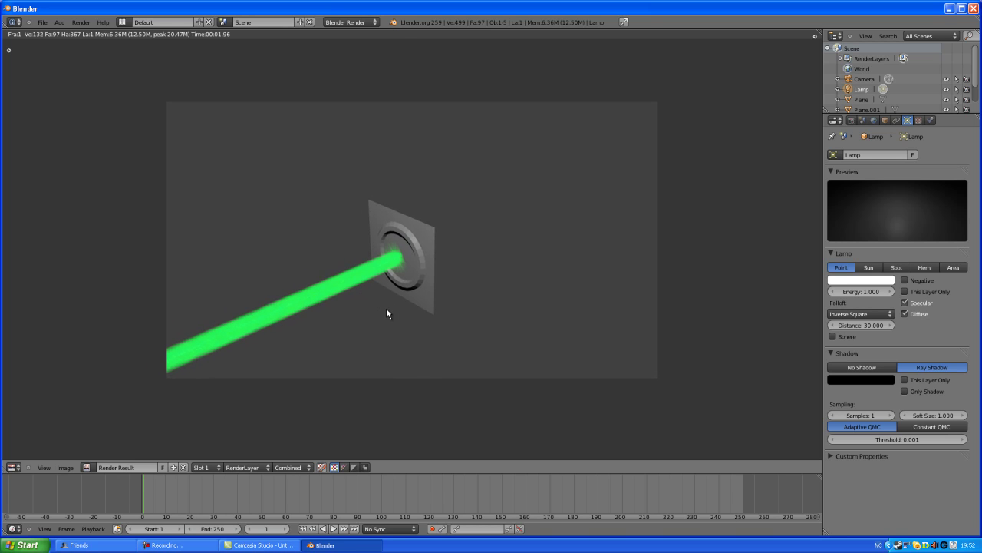
pyautogui.press('Escape')
pyautogui.moveTo(407, 309); pyautogui.dragTo(502, 274, button='middle')
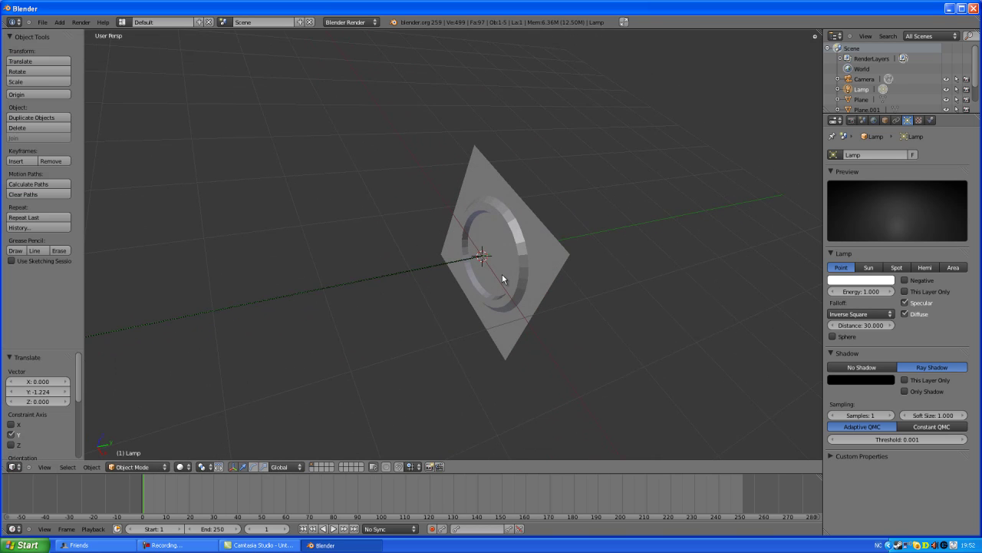
# - Add a Point lamp at the scene origin and set its colour to green
pyautogui.hotkey('shift', 'a')
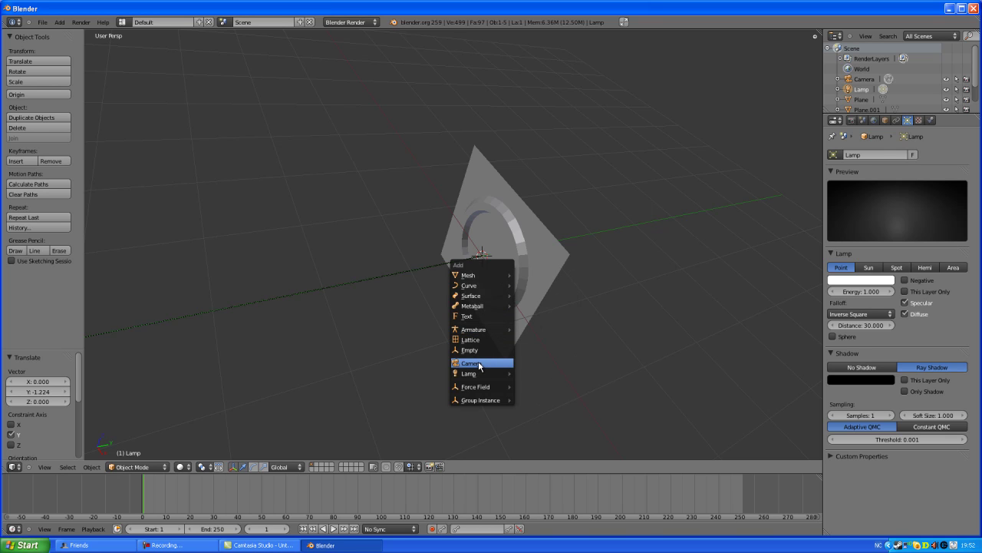
pyautogui.click(527, 374)
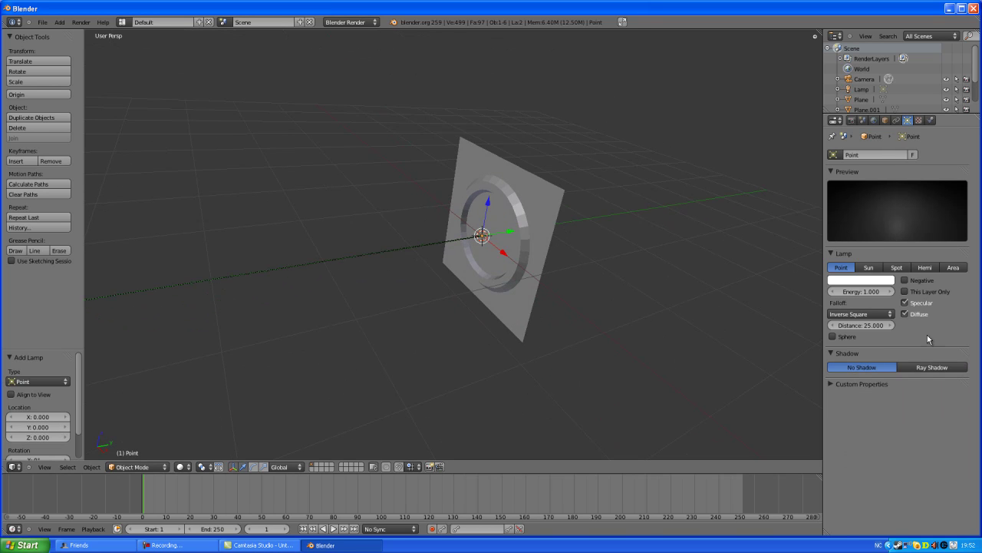
pyautogui.click(881, 282)
pyautogui.moveTo(842, 182); pyautogui.dragTo(814, 171)
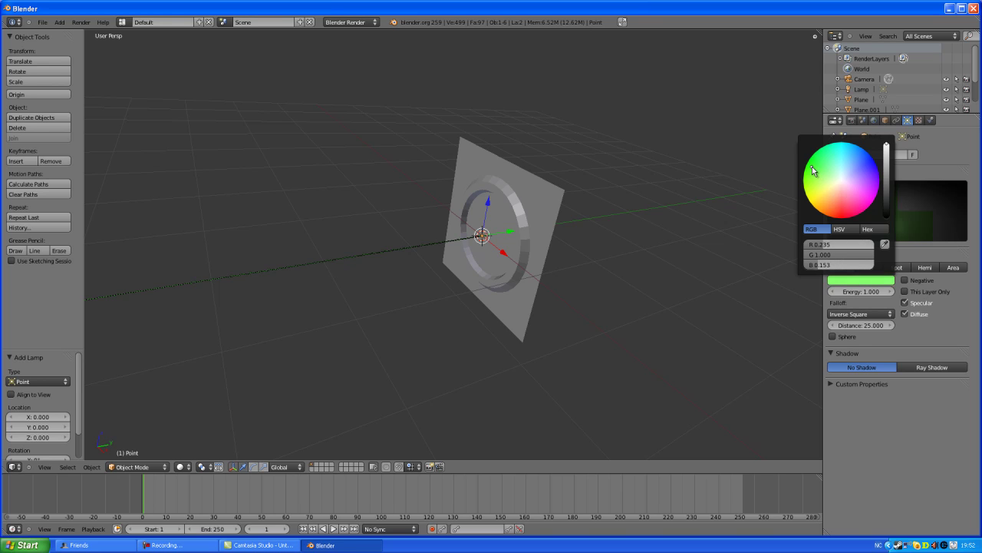
pyautogui.rightClick(863, 298)
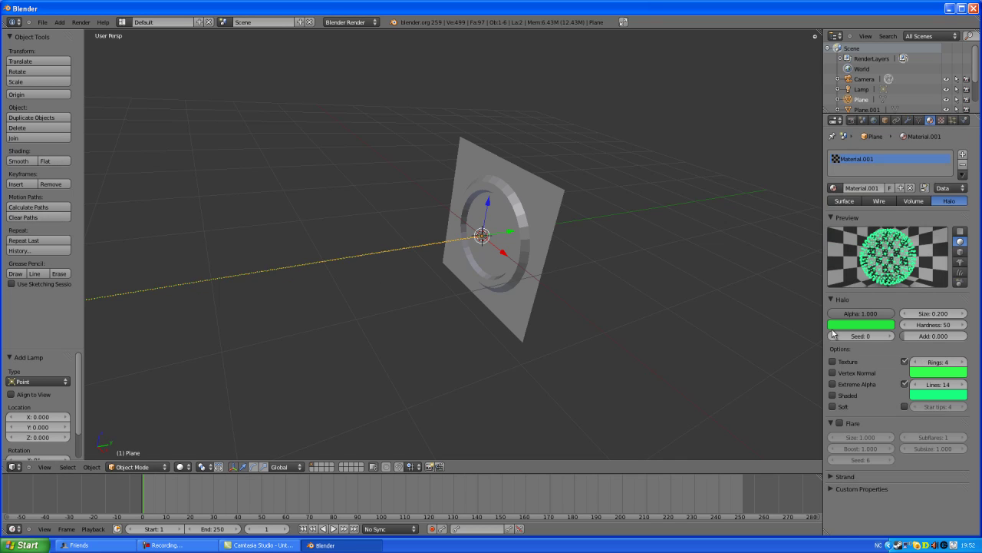
pyautogui.scroll(8, 585, 238)
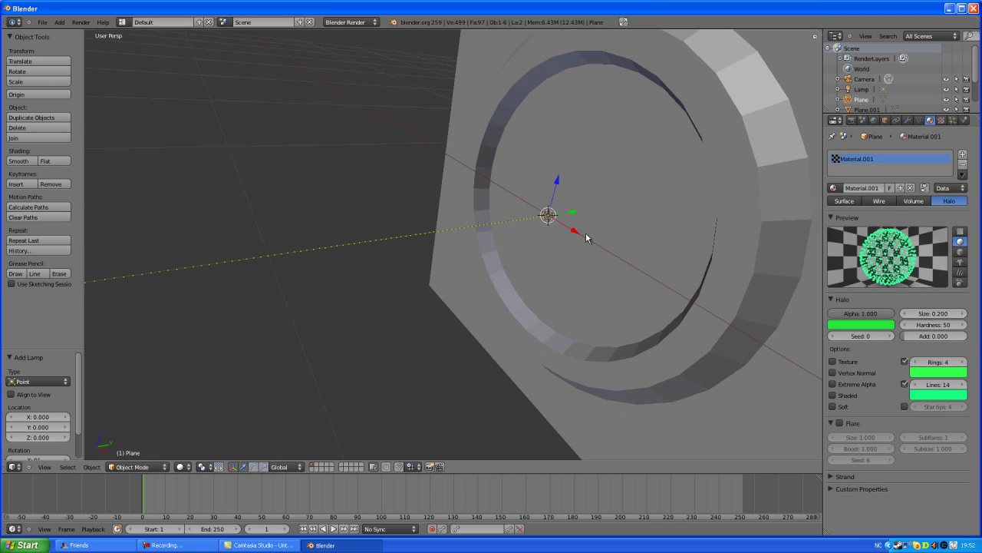
pyautogui.rightClick(549, 214)
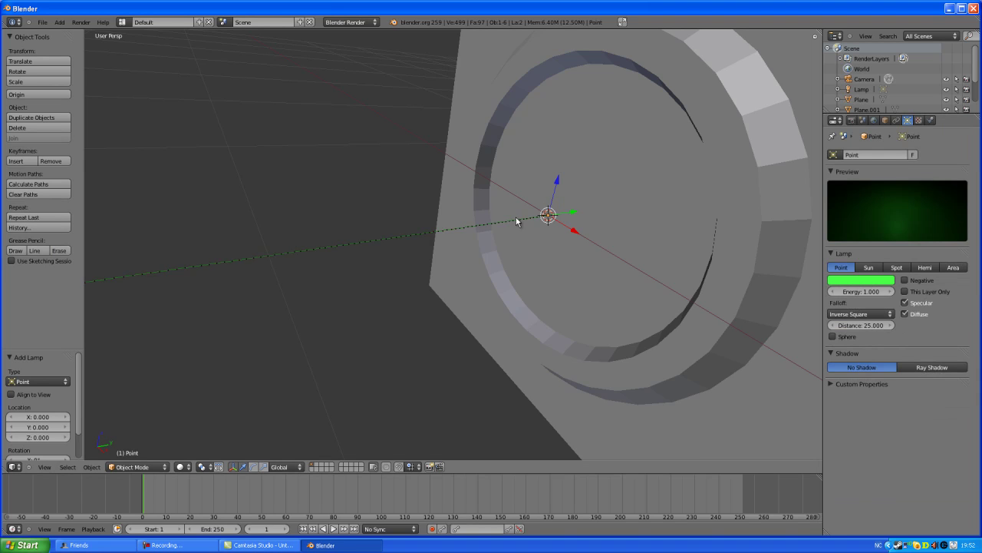
pyautogui.scroll(5, 576, 233)
pyautogui.scroll(-2, 609, 231)
pyautogui.rightClick(657, 146)
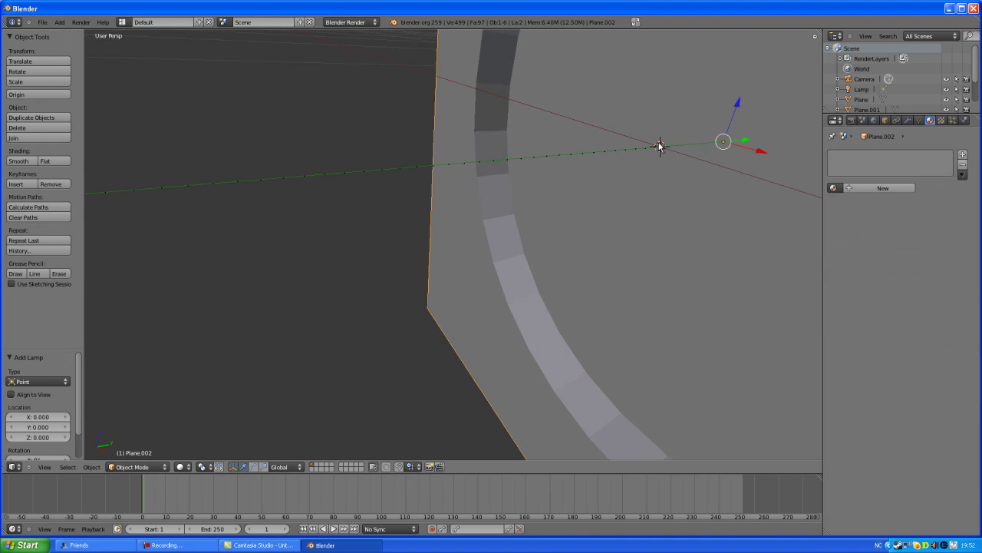
pyautogui.rightClick(661, 148)
pyautogui.rightClick(662, 148)
pyautogui.moveTo(674, 160); pyautogui.dragTo(668, 168, button='middle')
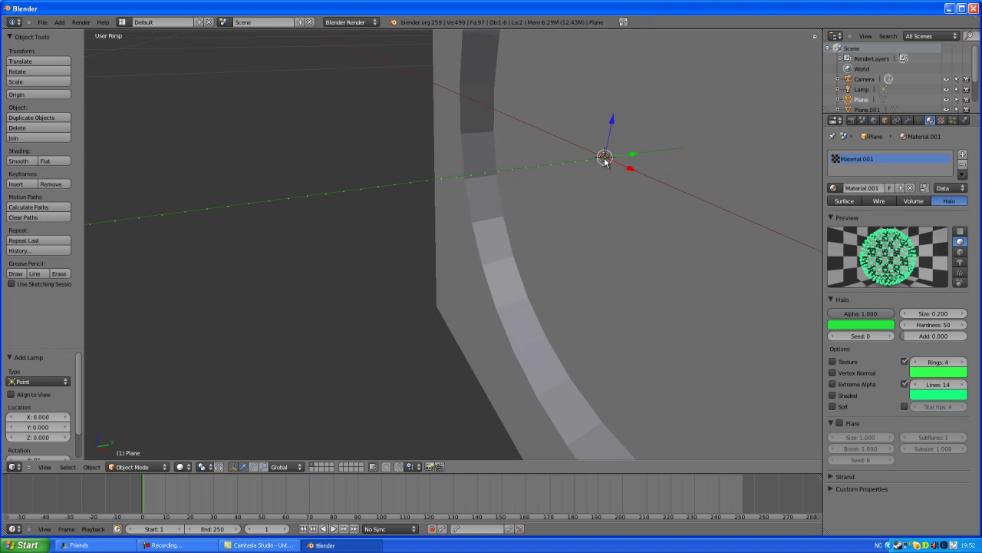
pyautogui.rightClick(604, 160)
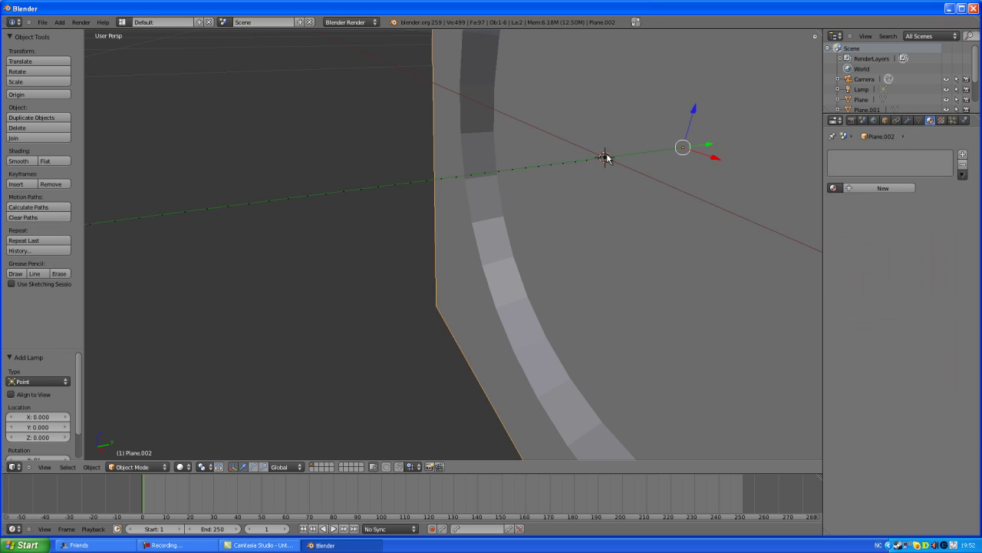
pyautogui.moveTo(606, 179); pyautogui.dragTo(585, 254, button='middle')
pyautogui.rightClick(670, 201)
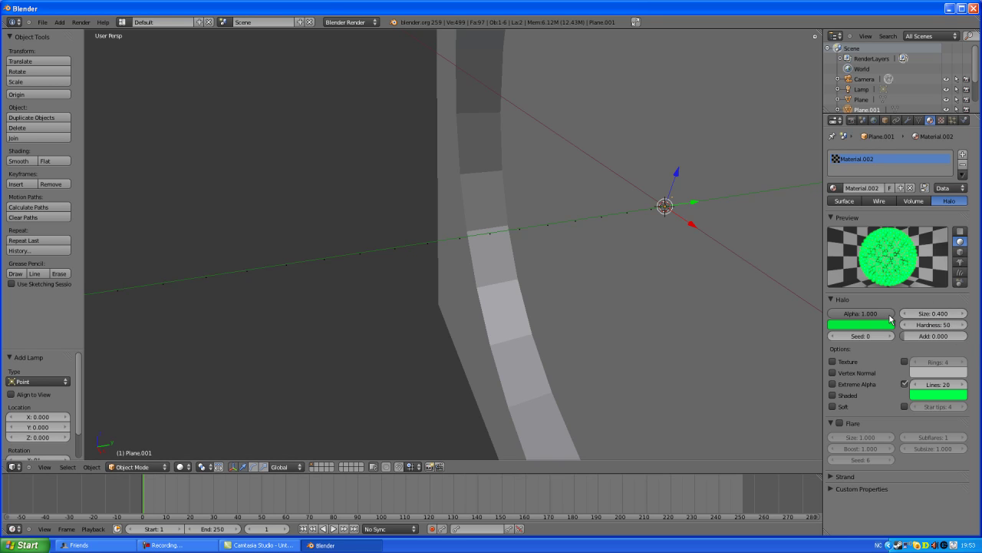
pyautogui.moveTo(881, 316); pyautogui.dragTo(809, 309)
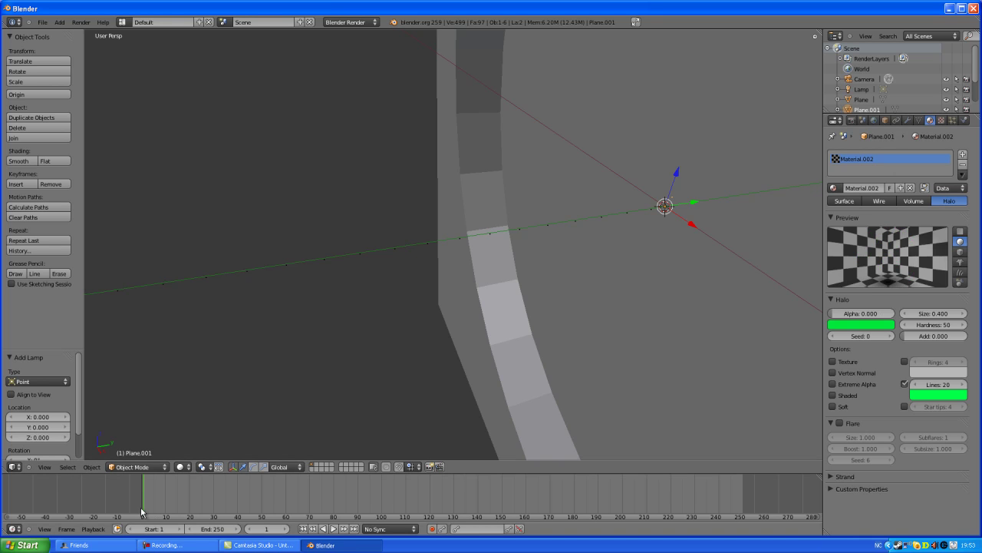
pyautogui.click(849, 312)
pyautogui.write('1')
pyautogui.press('Return')
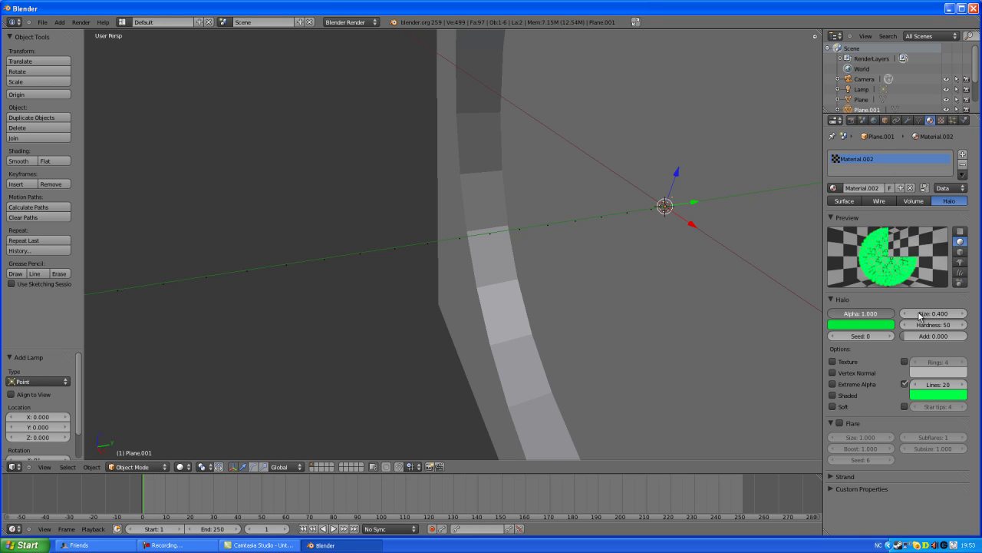
pyautogui.moveTo(636, 311); pyautogui.dragTo(461, 327, button='middle')
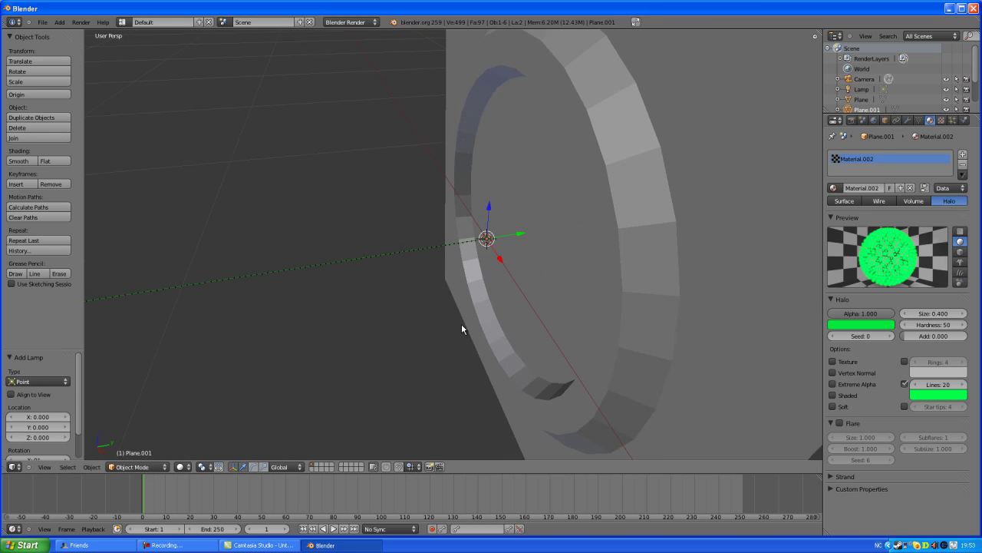
pyautogui.moveTo(290, 323); pyautogui.dragTo(502, 300, button='middle')
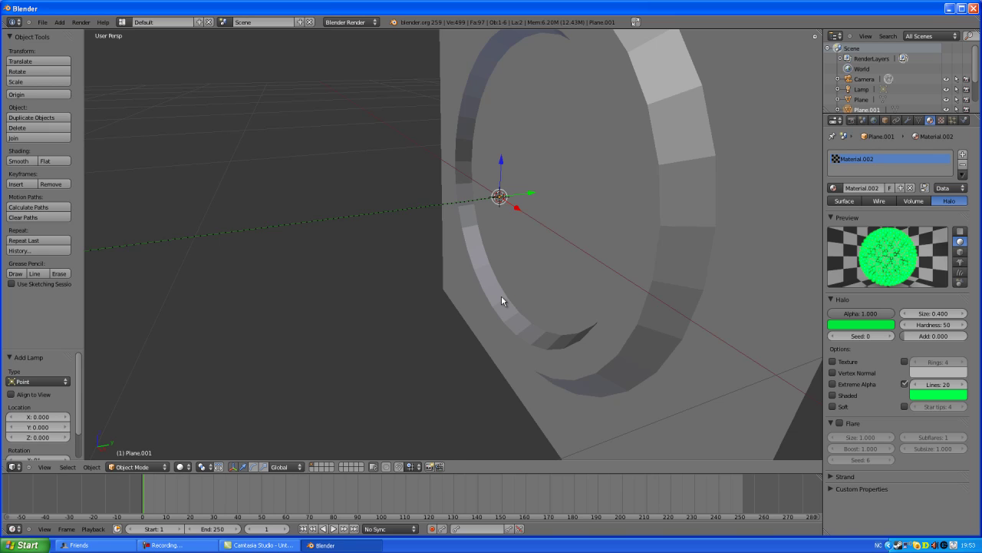
pyautogui.press('F12')
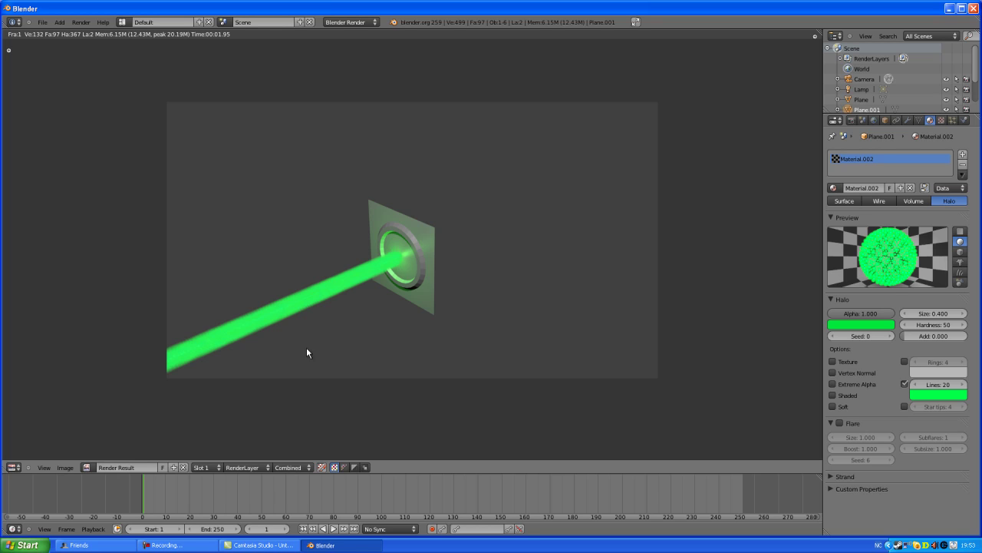
pyautogui.press('Escape')
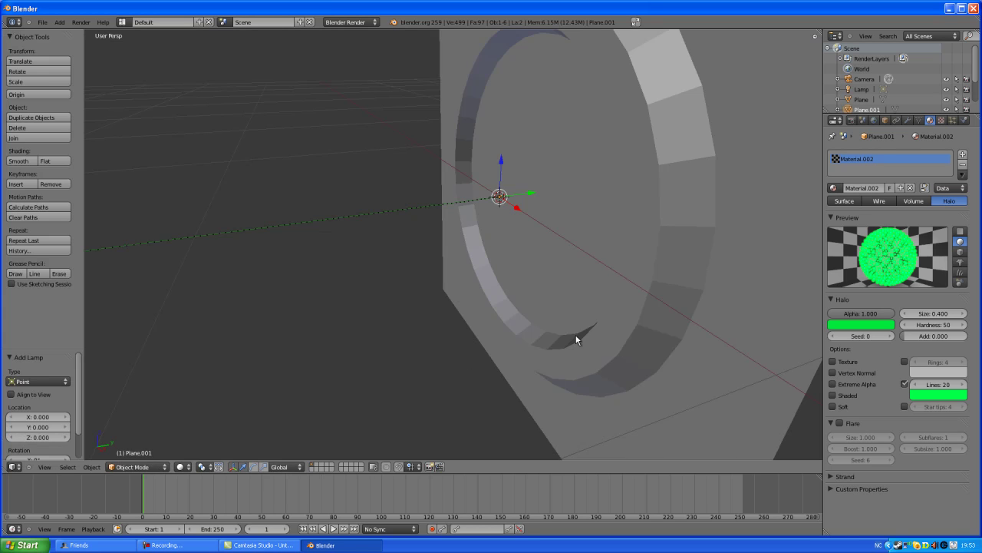
# - Select the point lamp, the ring plane Plane.002 and the halo emitter Plane together
pyautogui.moveTo(576, 338); pyautogui.dragTo(538, 288, button='middle')
pyautogui.rightClick(618, 156)
pyautogui.scroll(-5, 617, 211)
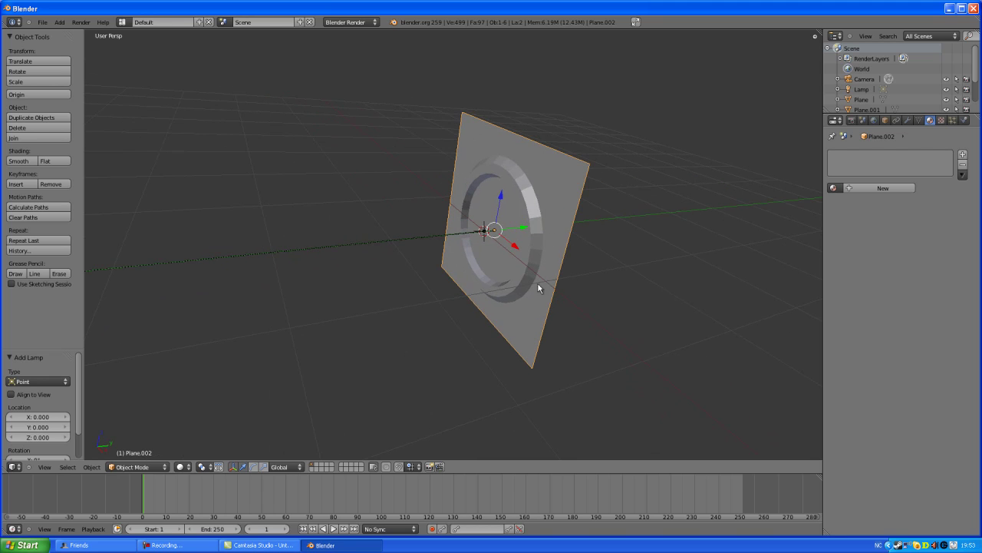
pyautogui.moveTo(577, 198); pyautogui.dragTo(523, 329, button='middle')
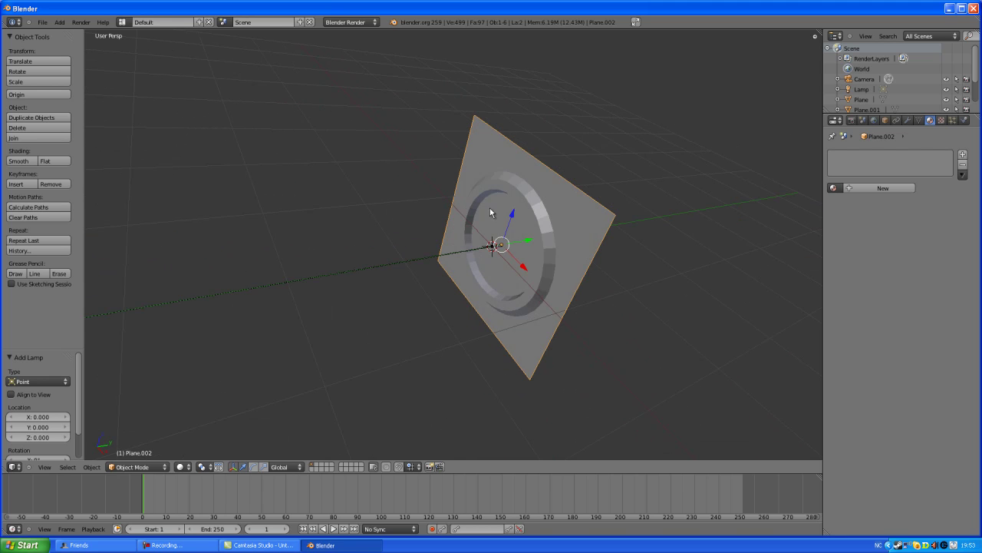
pyautogui.scroll(8, 476, 269)
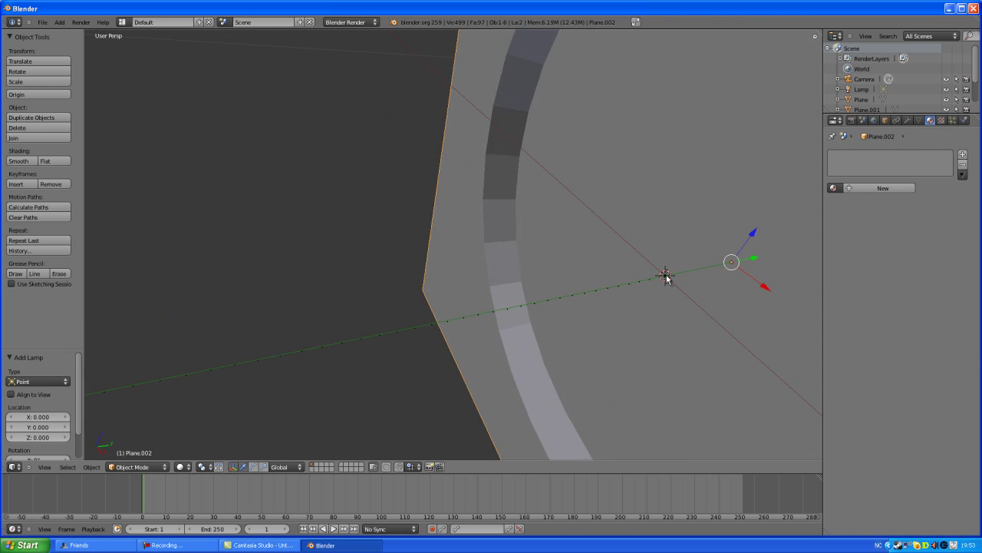
pyautogui.rightClick(664, 276)
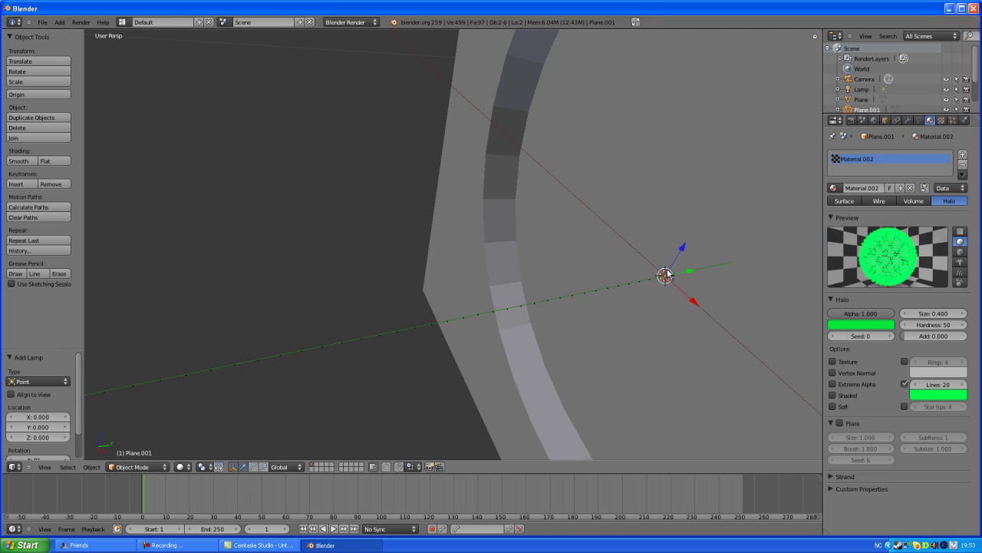
pyautogui.rightClick(626, 284)
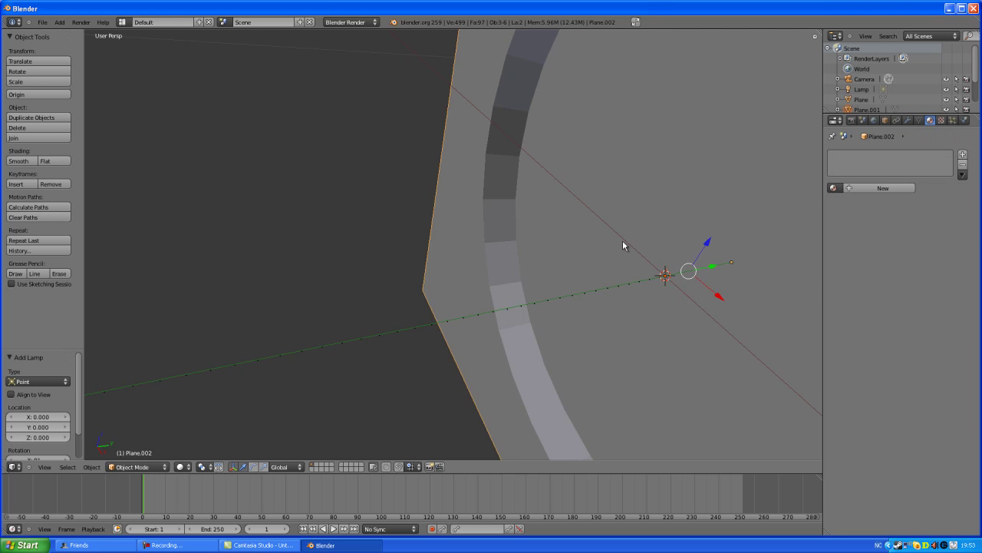
pyautogui.rightClick(363, 336)
pyautogui.scroll(-5, 592, 261)
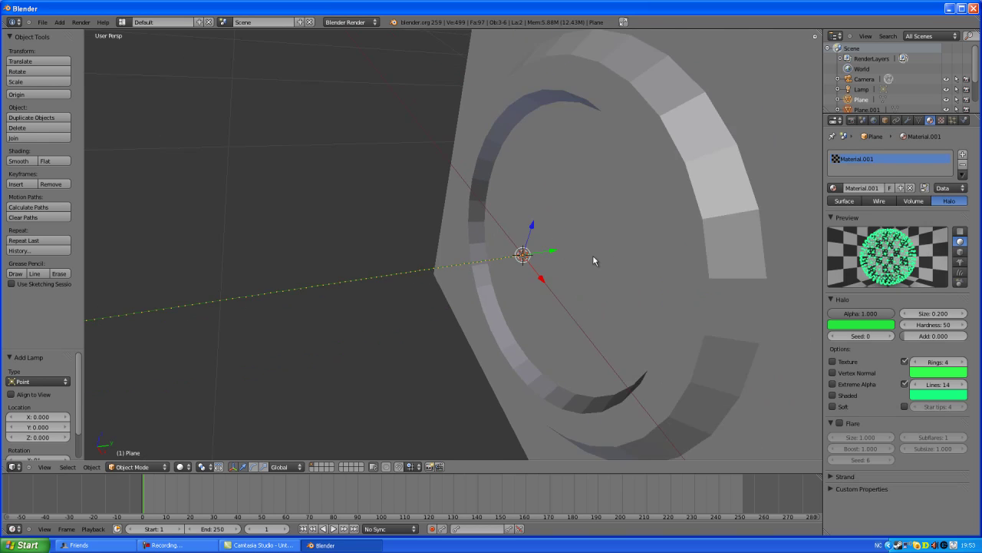
pyautogui.moveTo(592, 261); pyautogui.dragTo(571, 190, button='middle')
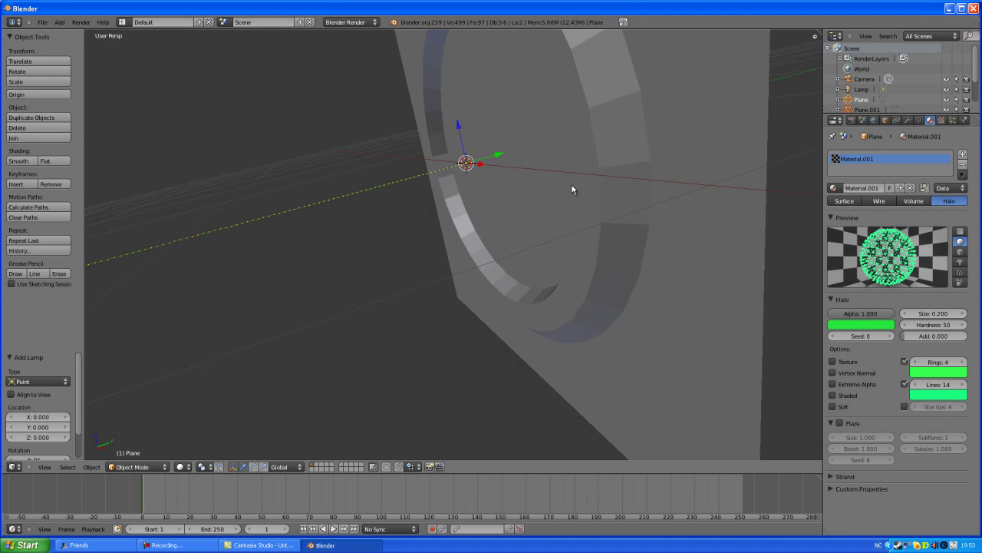
# - Make Plane.002 active and parent the selection to it with Ctrl+P > Object
pyautogui.rightClick(677, 185)
pyautogui.moveTo(642, 199); pyautogui.dragTo(606, 262, button='middle')
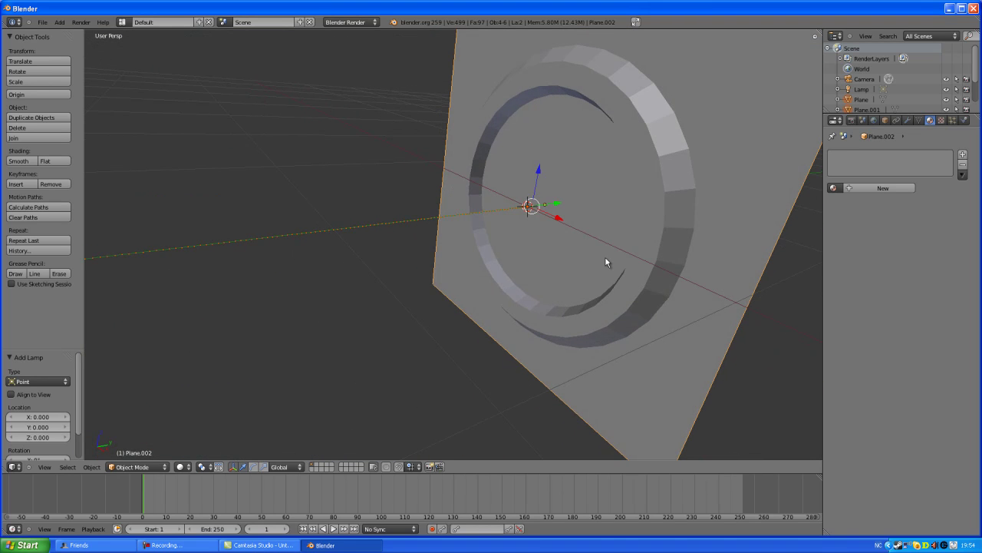
pyautogui.hotkey('ctrl', 'p')
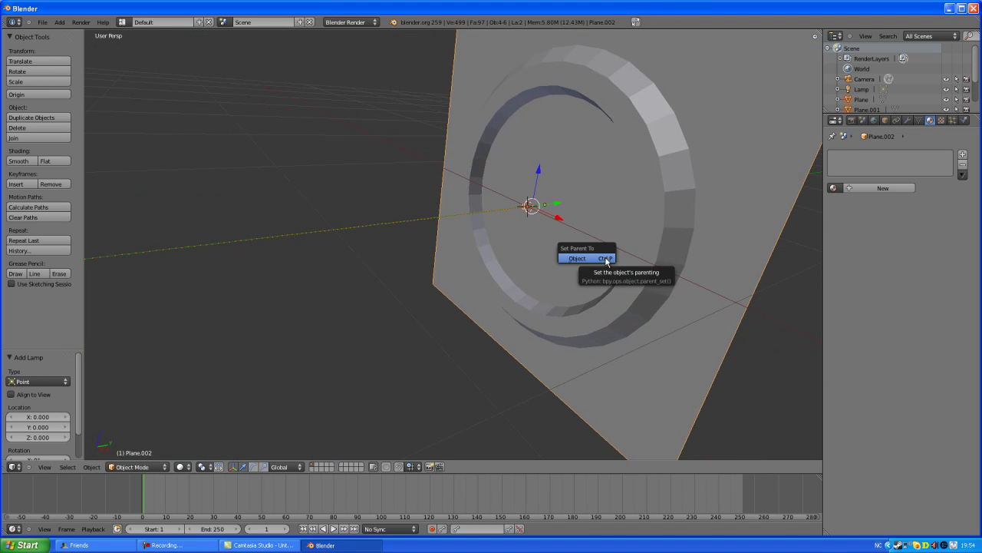
pyautogui.click(606, 259)
pyautogui.moveTo(594, 257); pyautogui.dragTo(550, 272, button='middle')
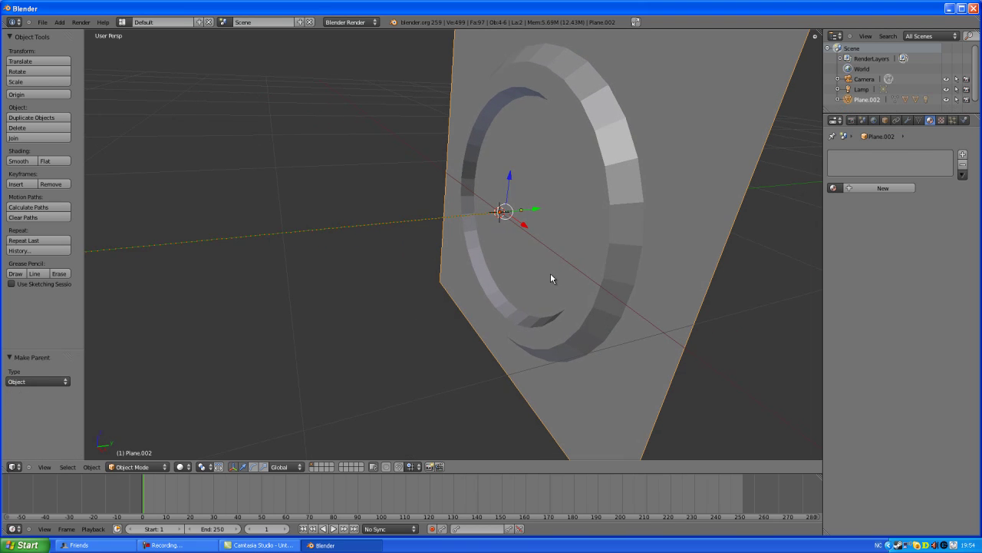
# - Move the halo emitter Plane along the Y axis
pyautogui.rightClick(435, 241)
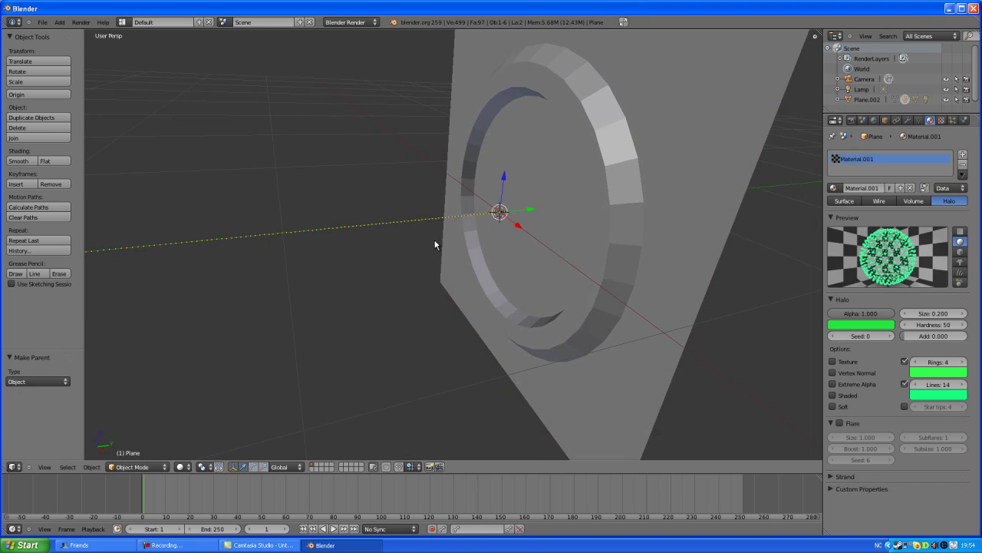
pyautogui.moveTo(530, 203); pyautogui.dragTo(488, 194)
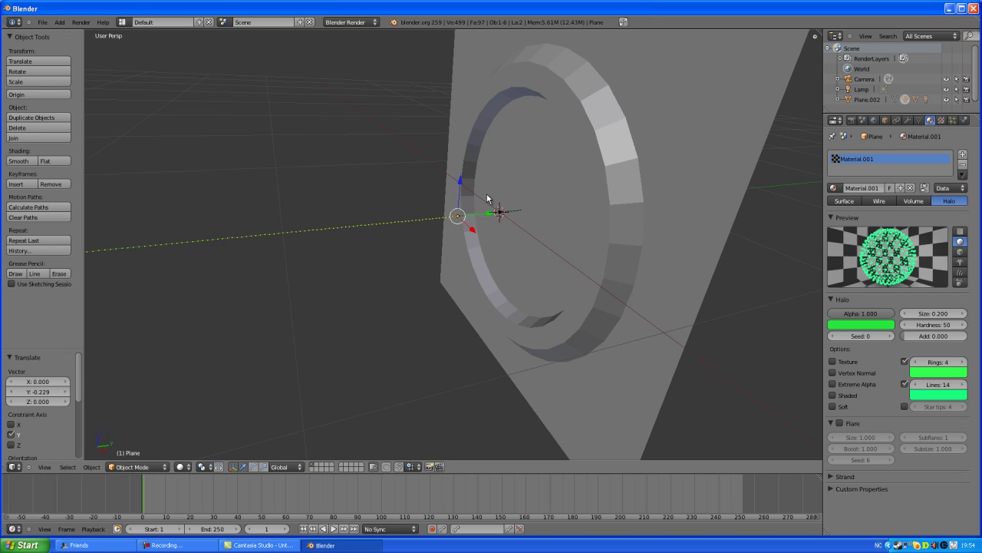
pyautogui.moveTo(487, 198); pyautogui.dragTo(491, 322, button='middle')
# - Rotate Plane.002 about X with the rotate manipulator and check that the parented beam follows
pyautogui.rightClick(551, 198)
pyautogui.scroll(-5, 496, 321)
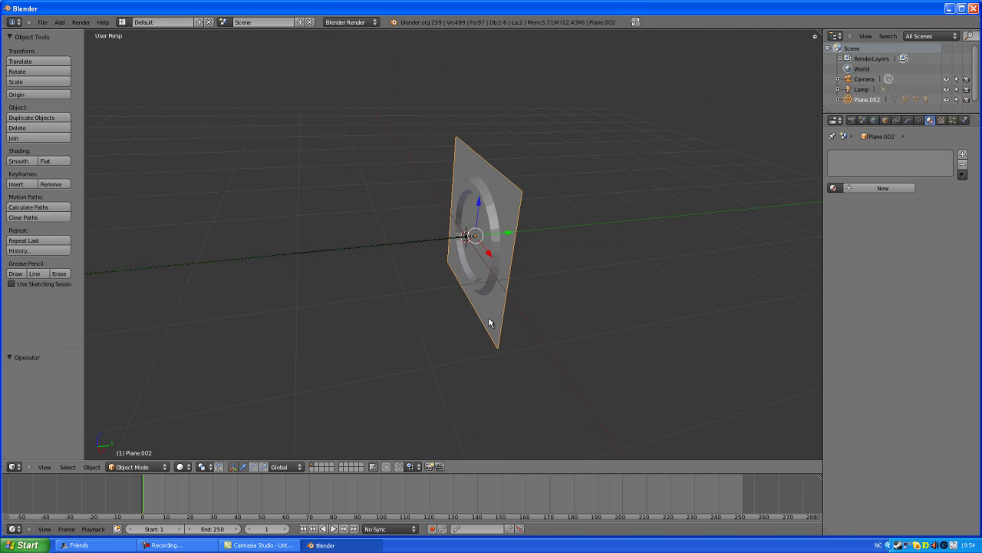
pyautogui.click(253, 466)
pyautogui.moveTo(261, 423); pyautogui.dragTo(407, 255, button='middle')
pyautogui.moveTo(442, 211); pyautogui.dragTo(466, 180)
pyautogui.press('x')
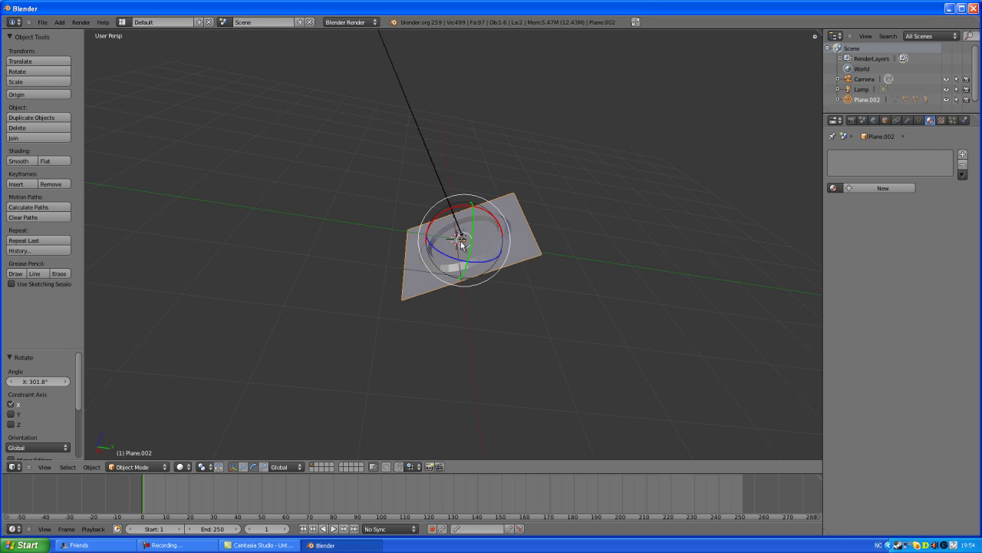
pyautogui.moveTo(463, 247); pyautogui.dragTo(335, 254, button='middle')
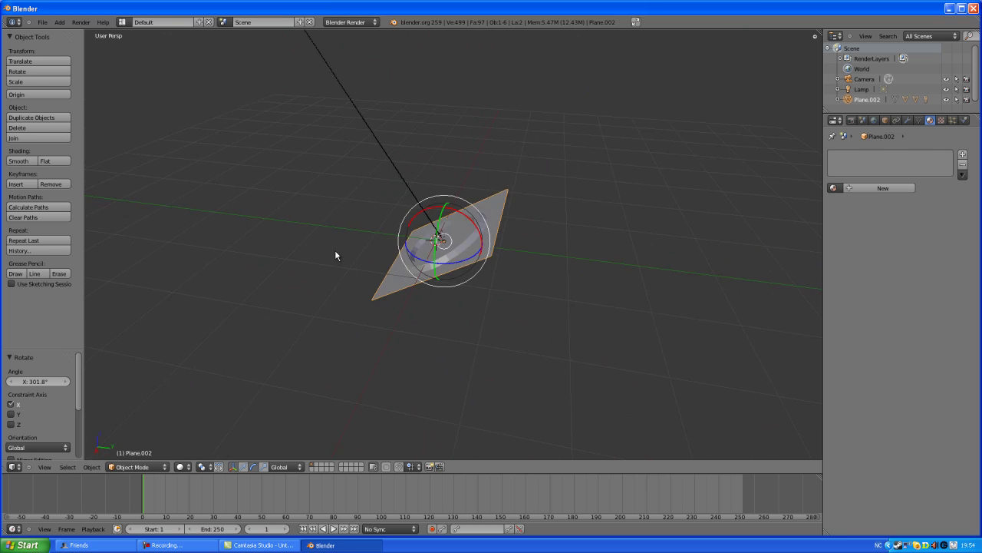
pyautogui.scroll(3, 395, 278)
pyautogui.scroll(4, 395, 284)
pyautogui.moveTo(616, 239); pyautogui.dragTo(461, 274, button='middle')
pyautogui.scroll(-6, 461, 274)
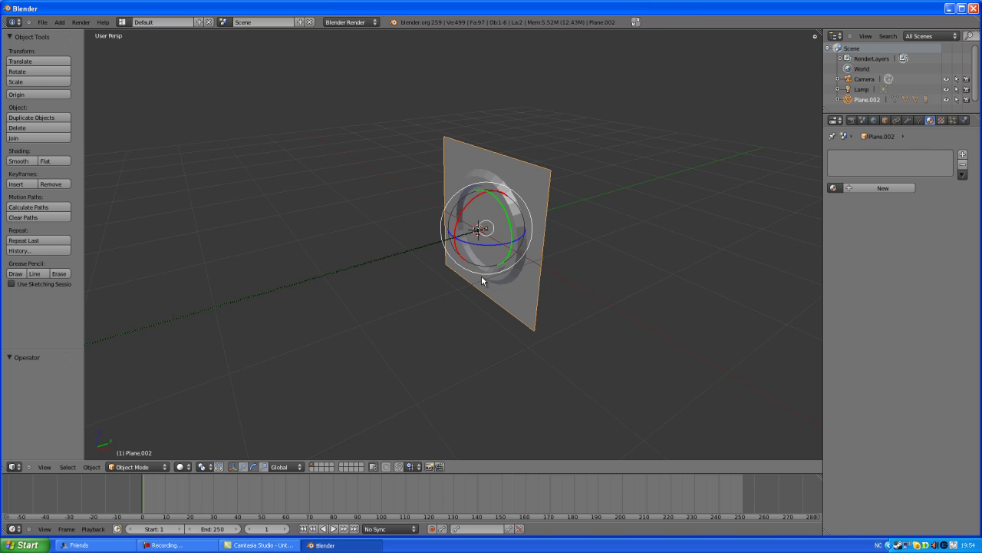
# - Render the final image showing the green beam striking the tilted ringed panel
pyautogui.press('F12')
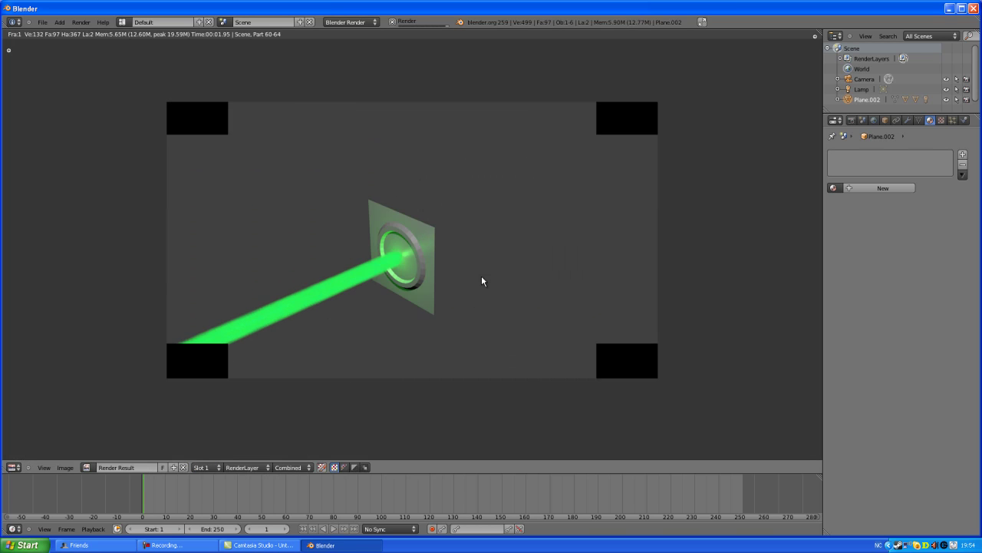